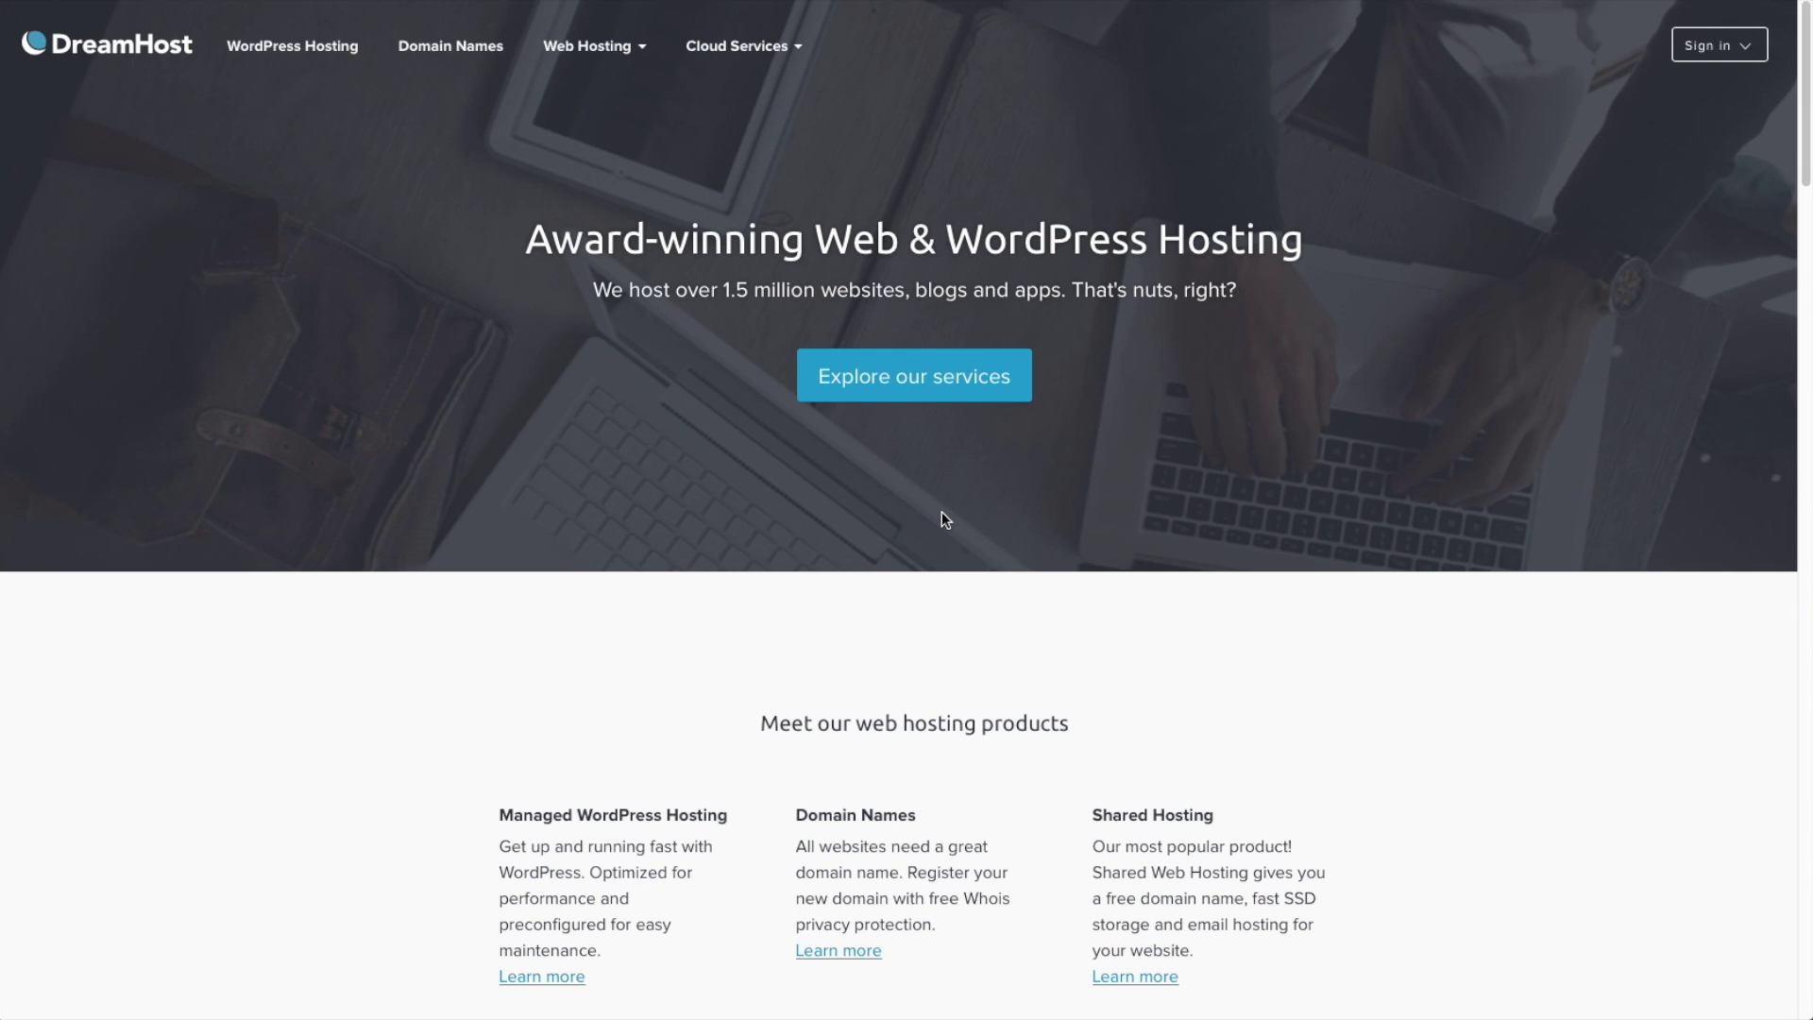
- Open the Hosting Overview page from the Web Hosting menu to compare the four hosting plans
click(619, 49)
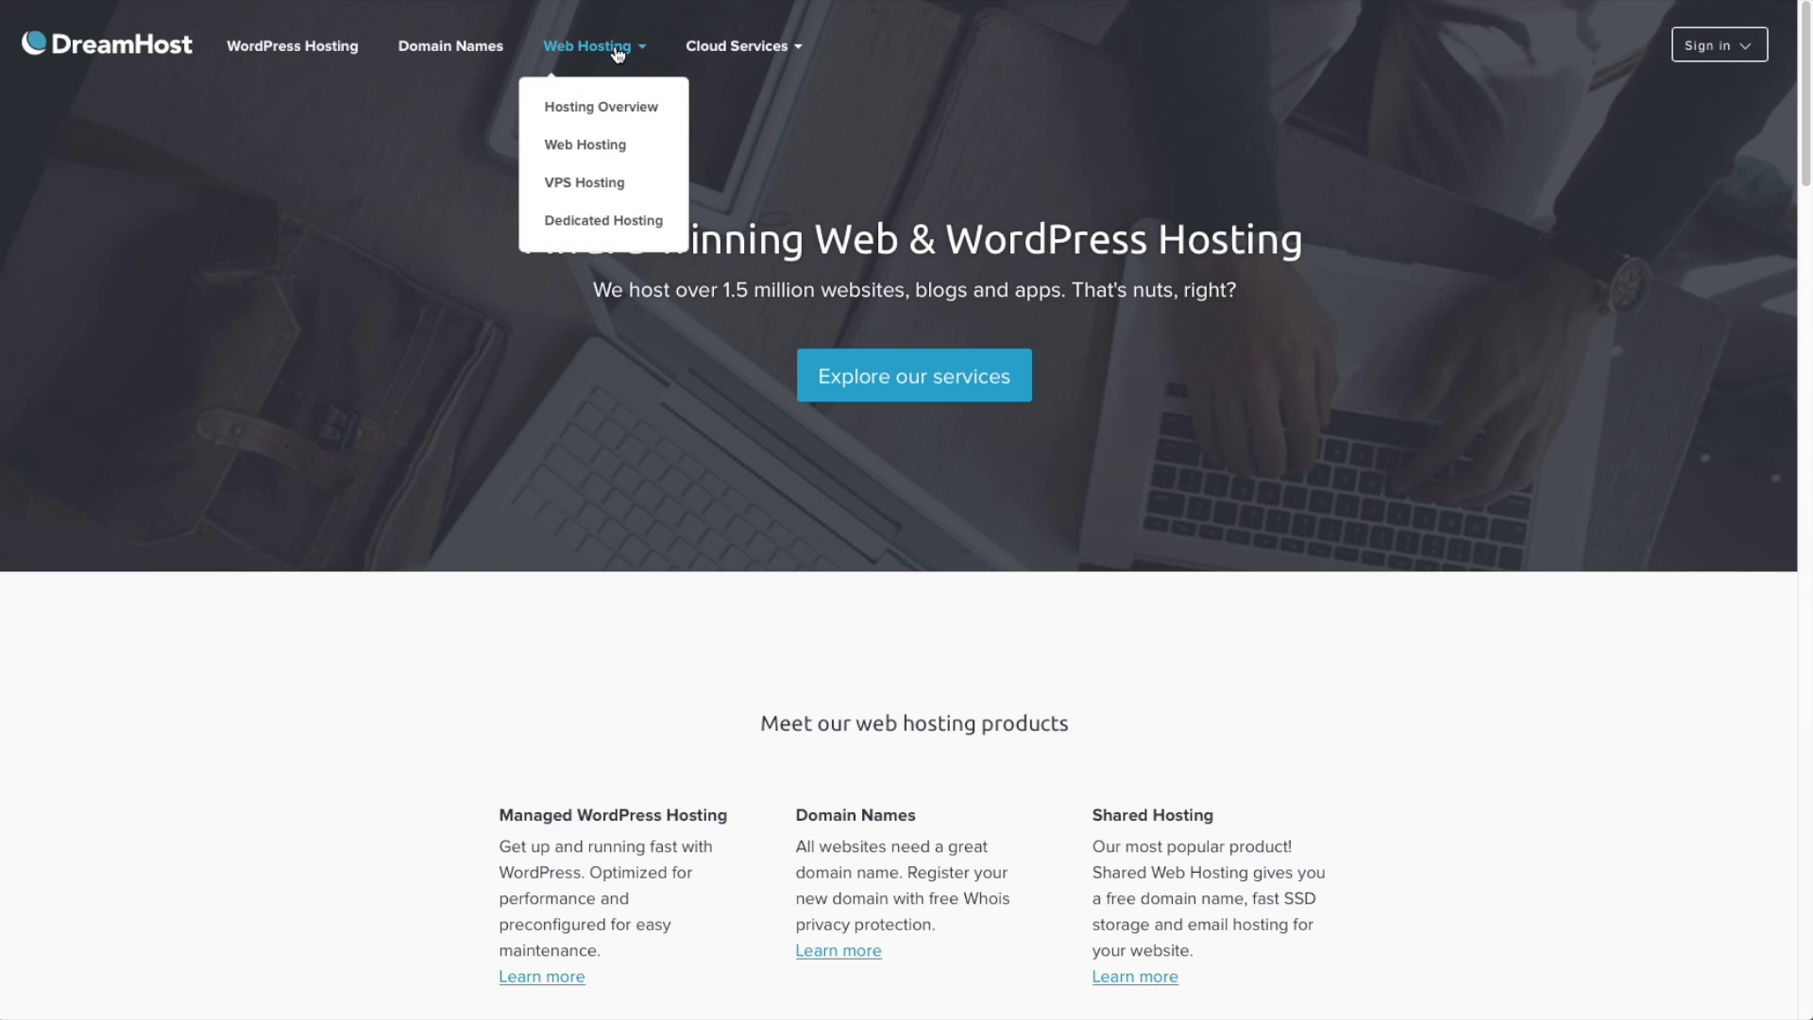
click(607, 110)
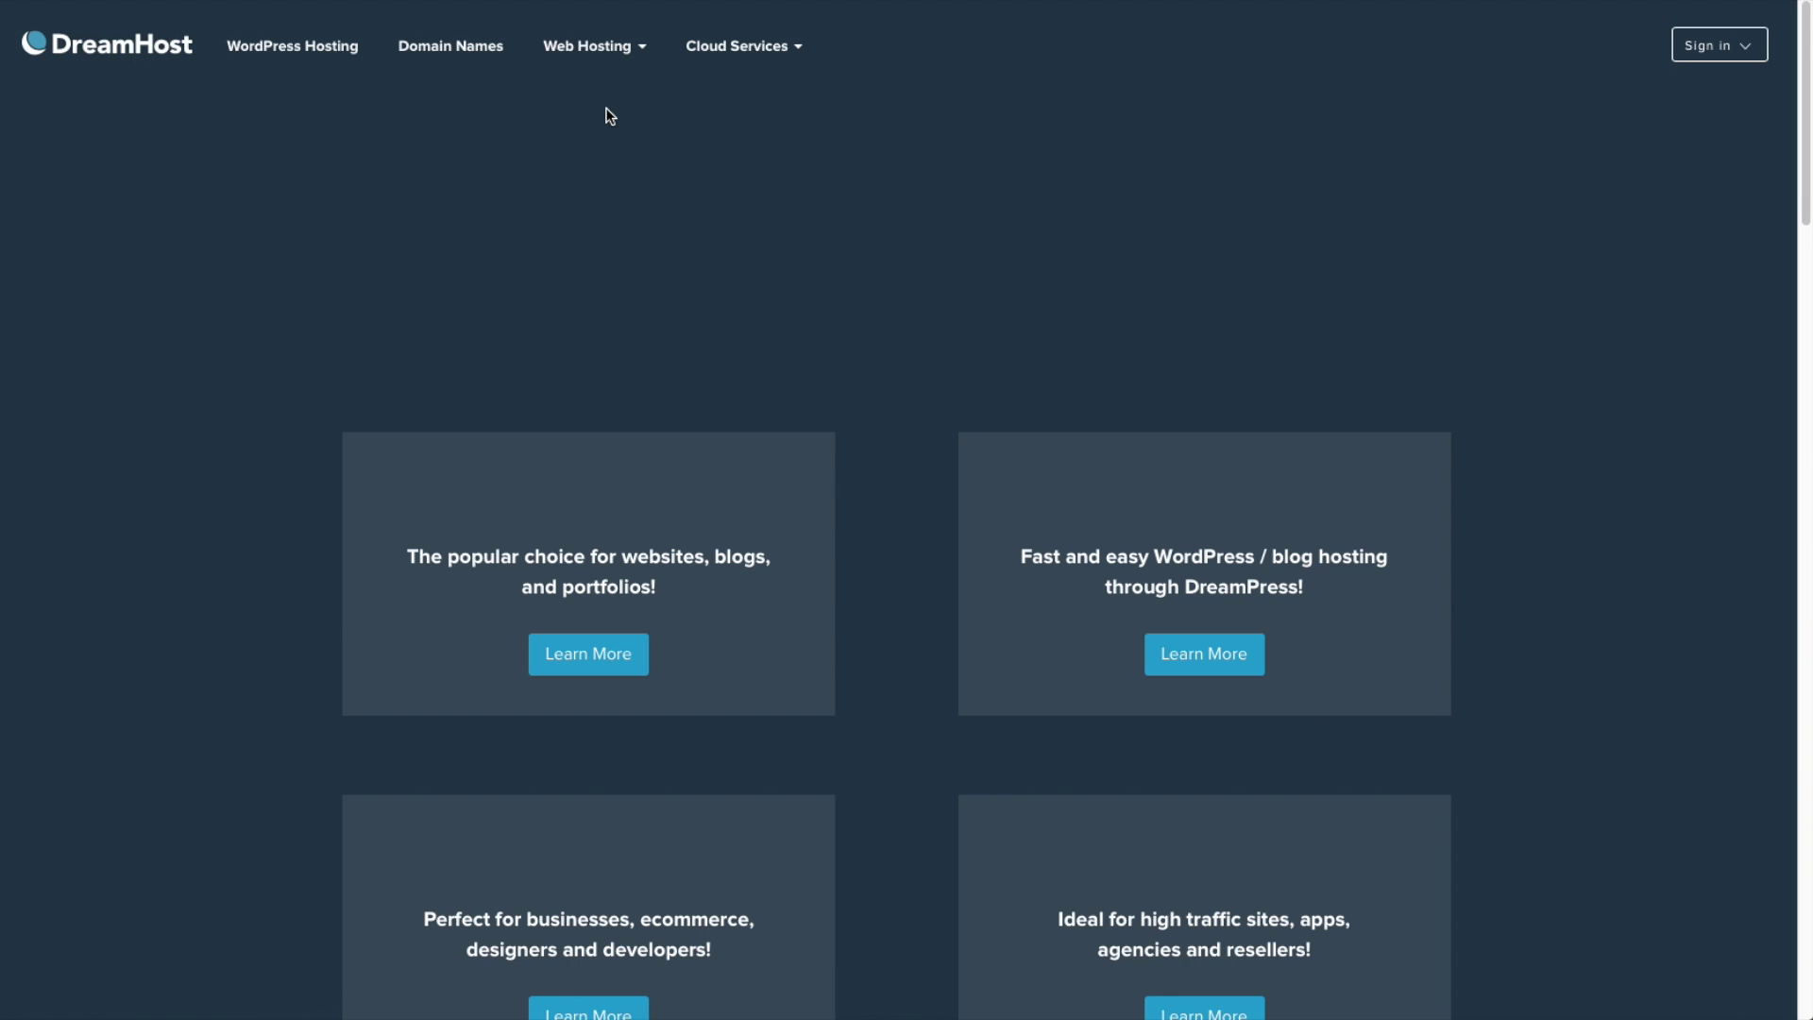
scroll(821, 388, down, 3)
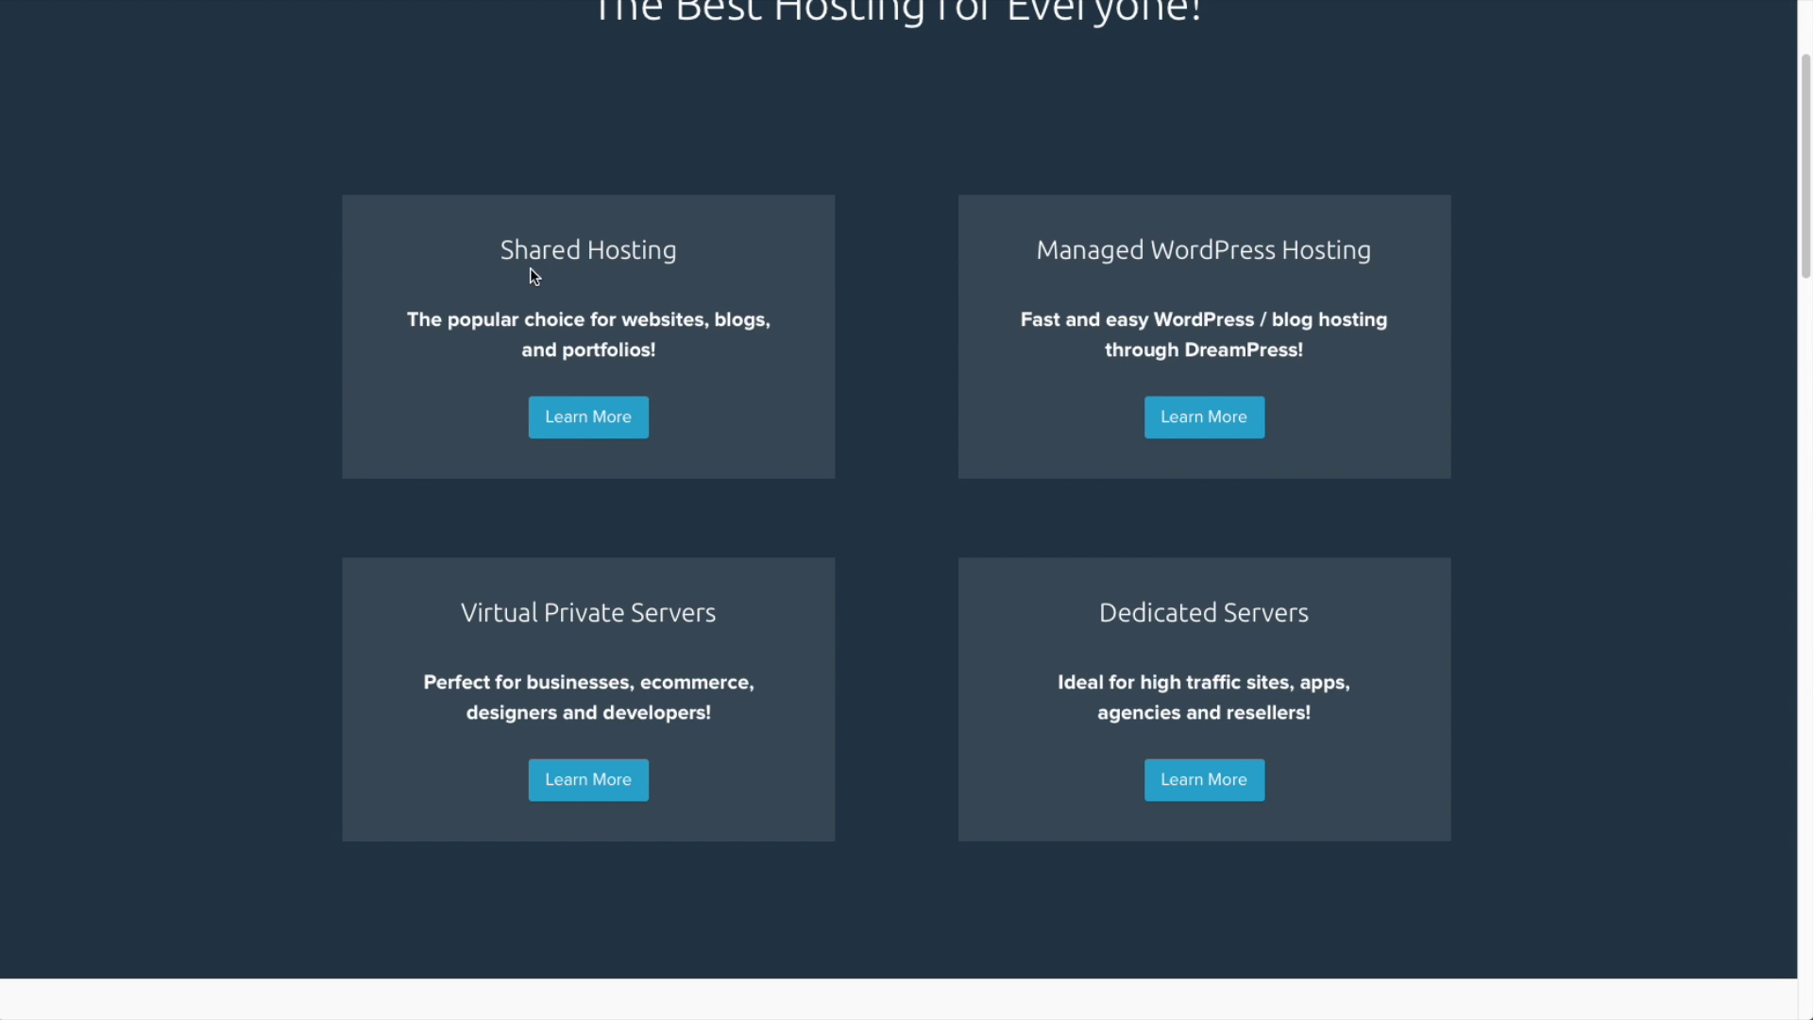
- Start a Shared Hosting signup with the autofilled account email and password, then continue
click(624, 416)
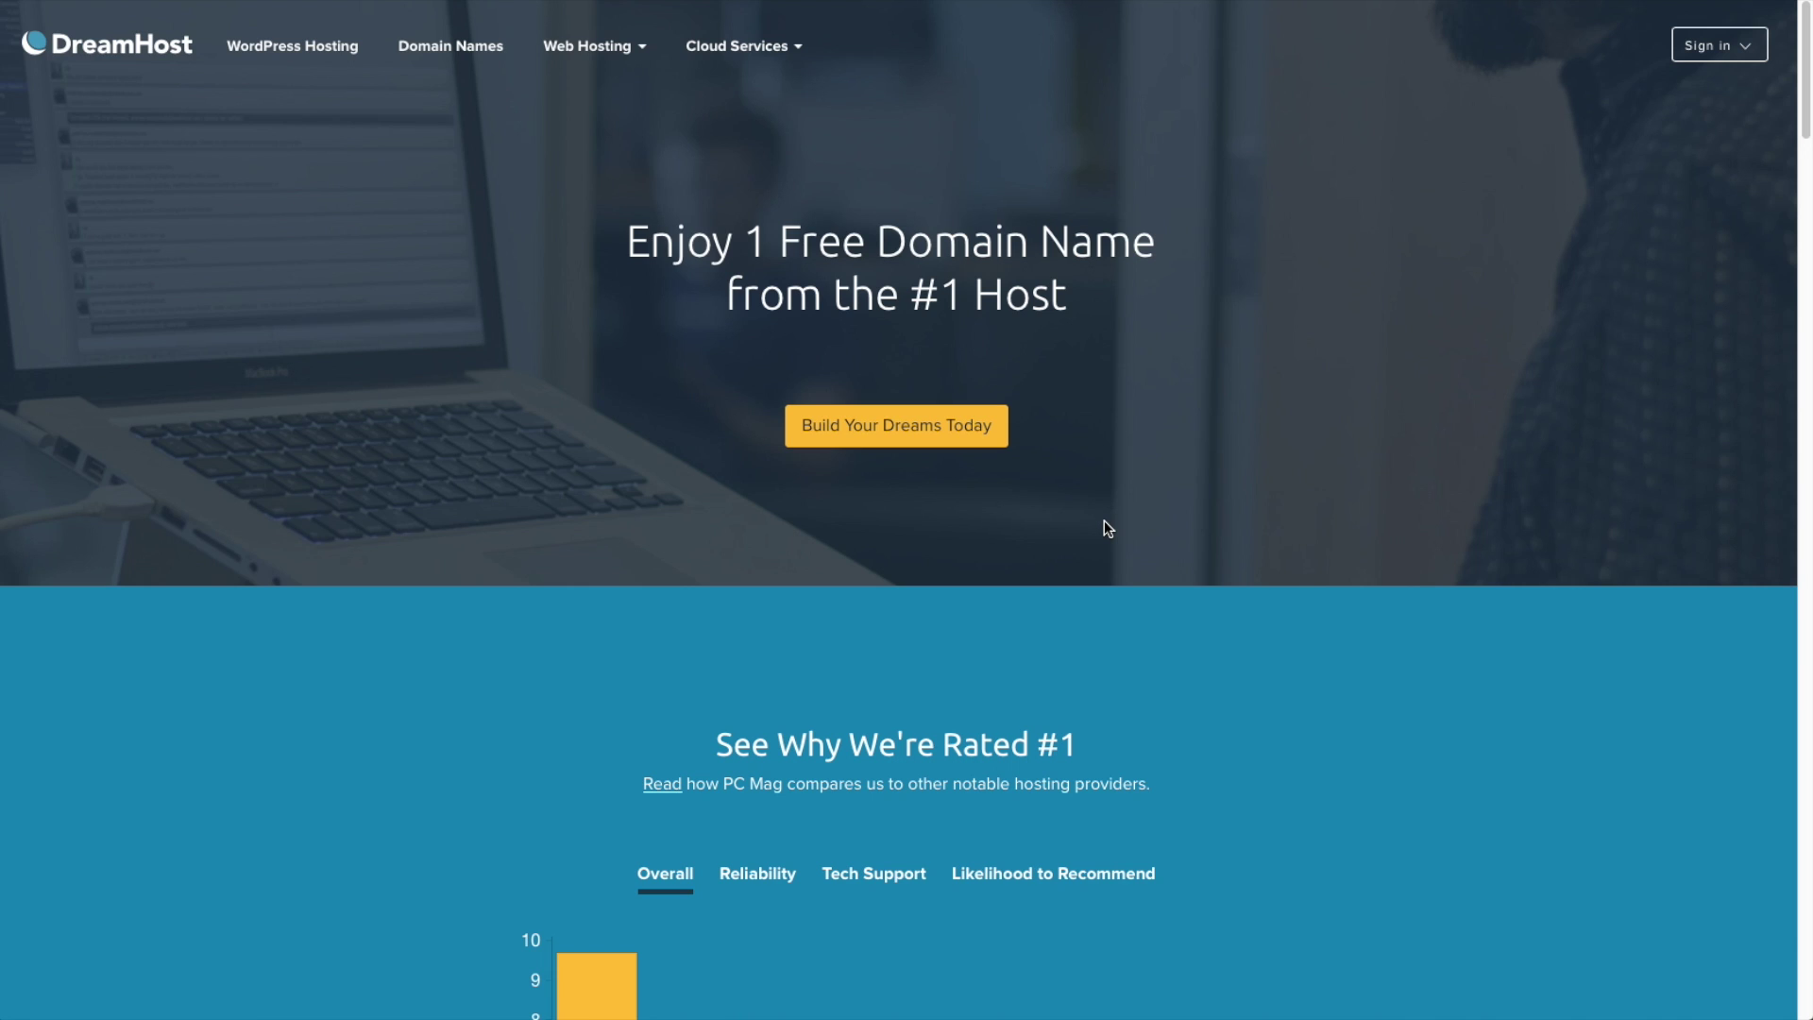
click(921, 425)
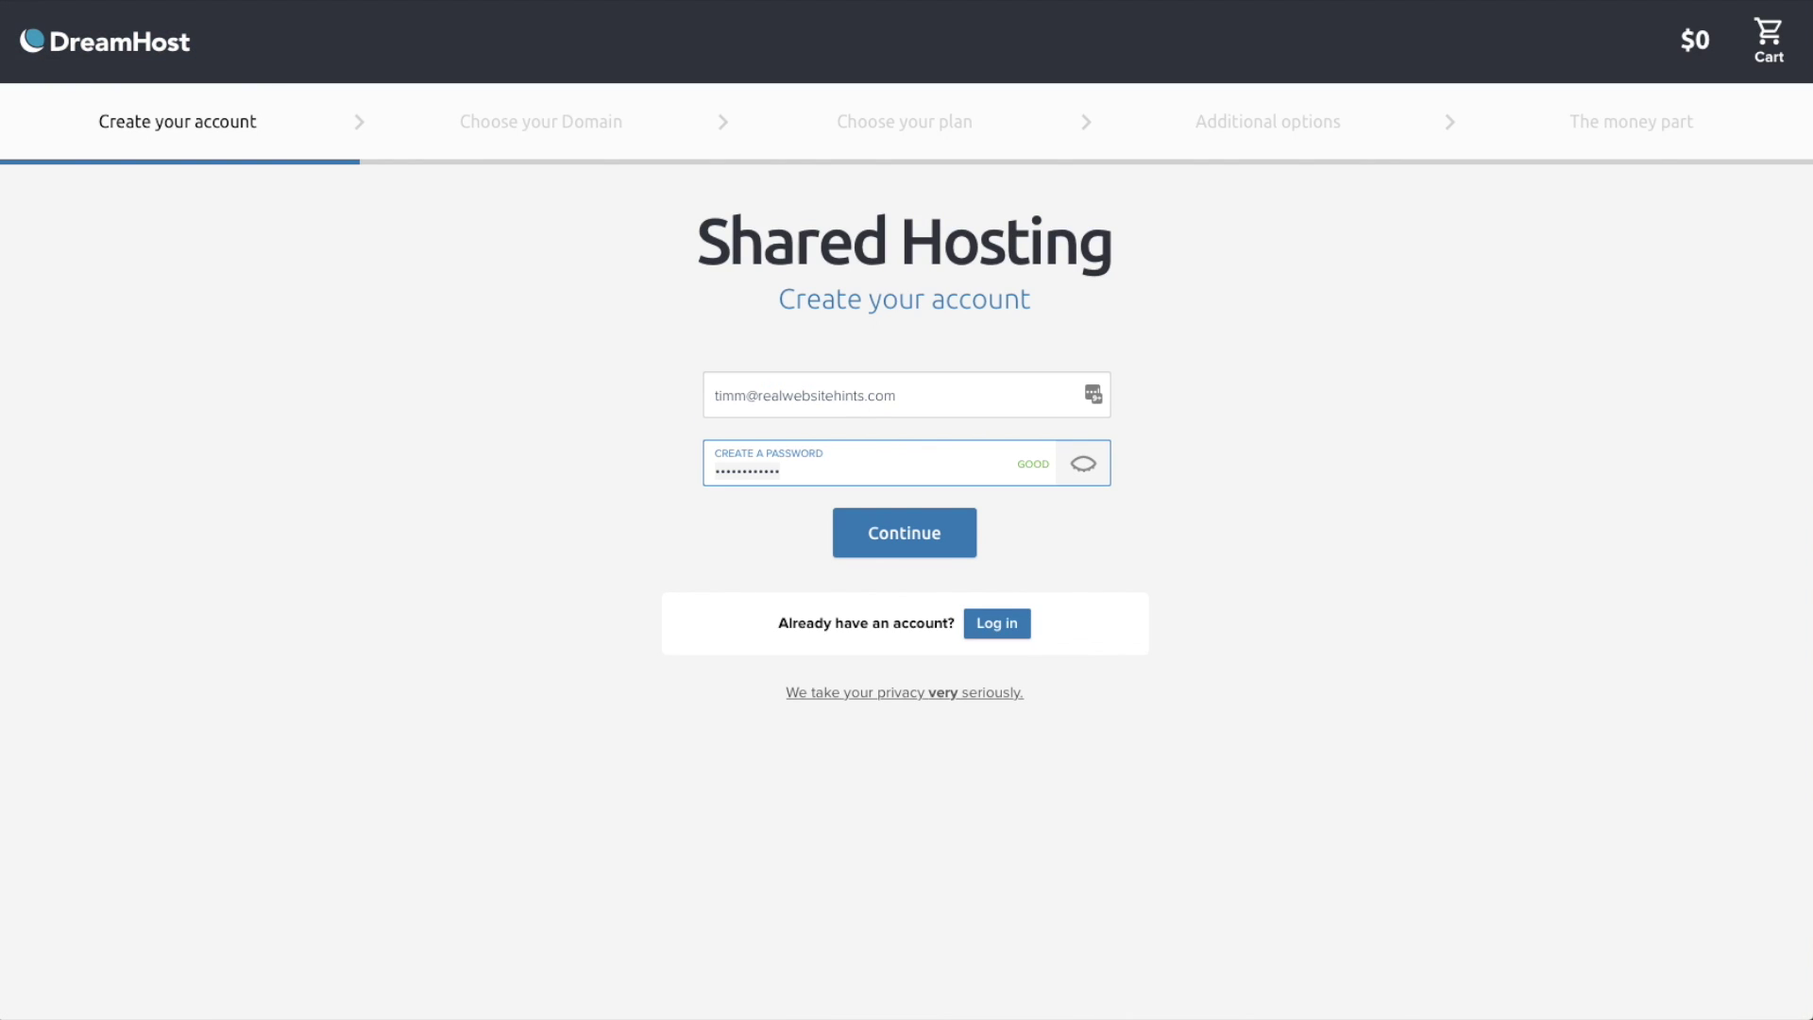
click(914, 547)
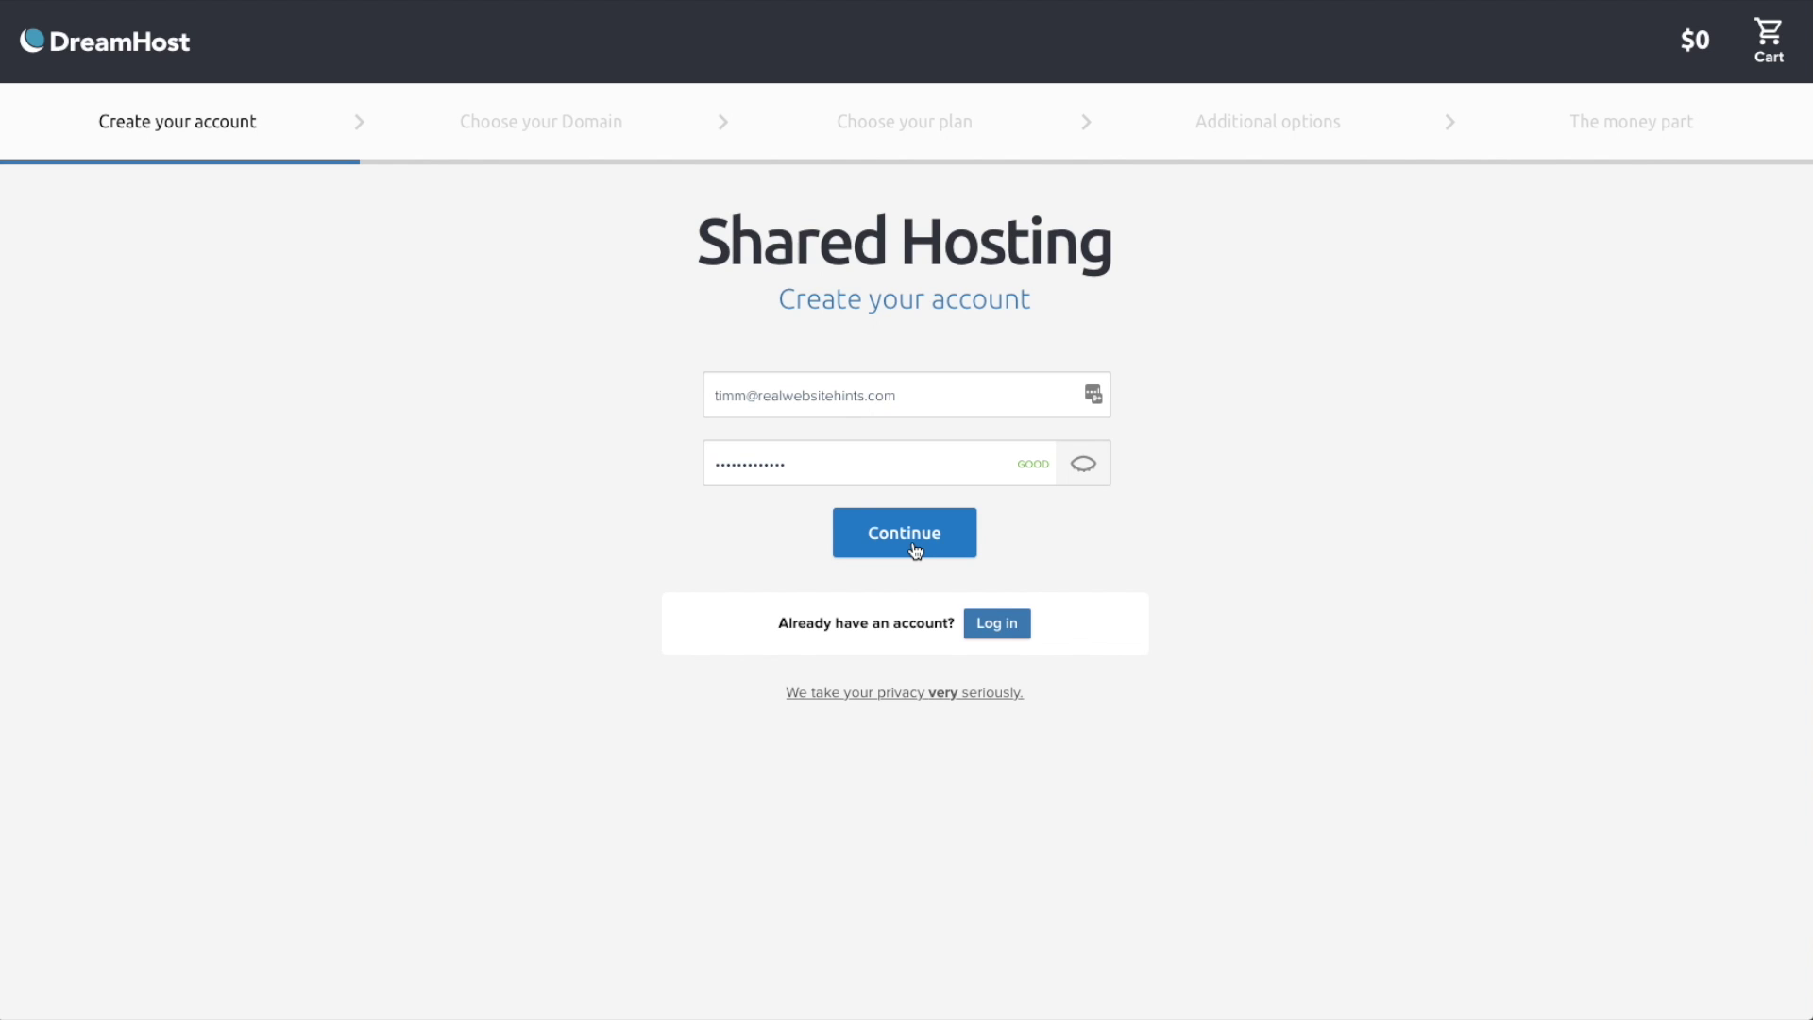
click(914, 550)
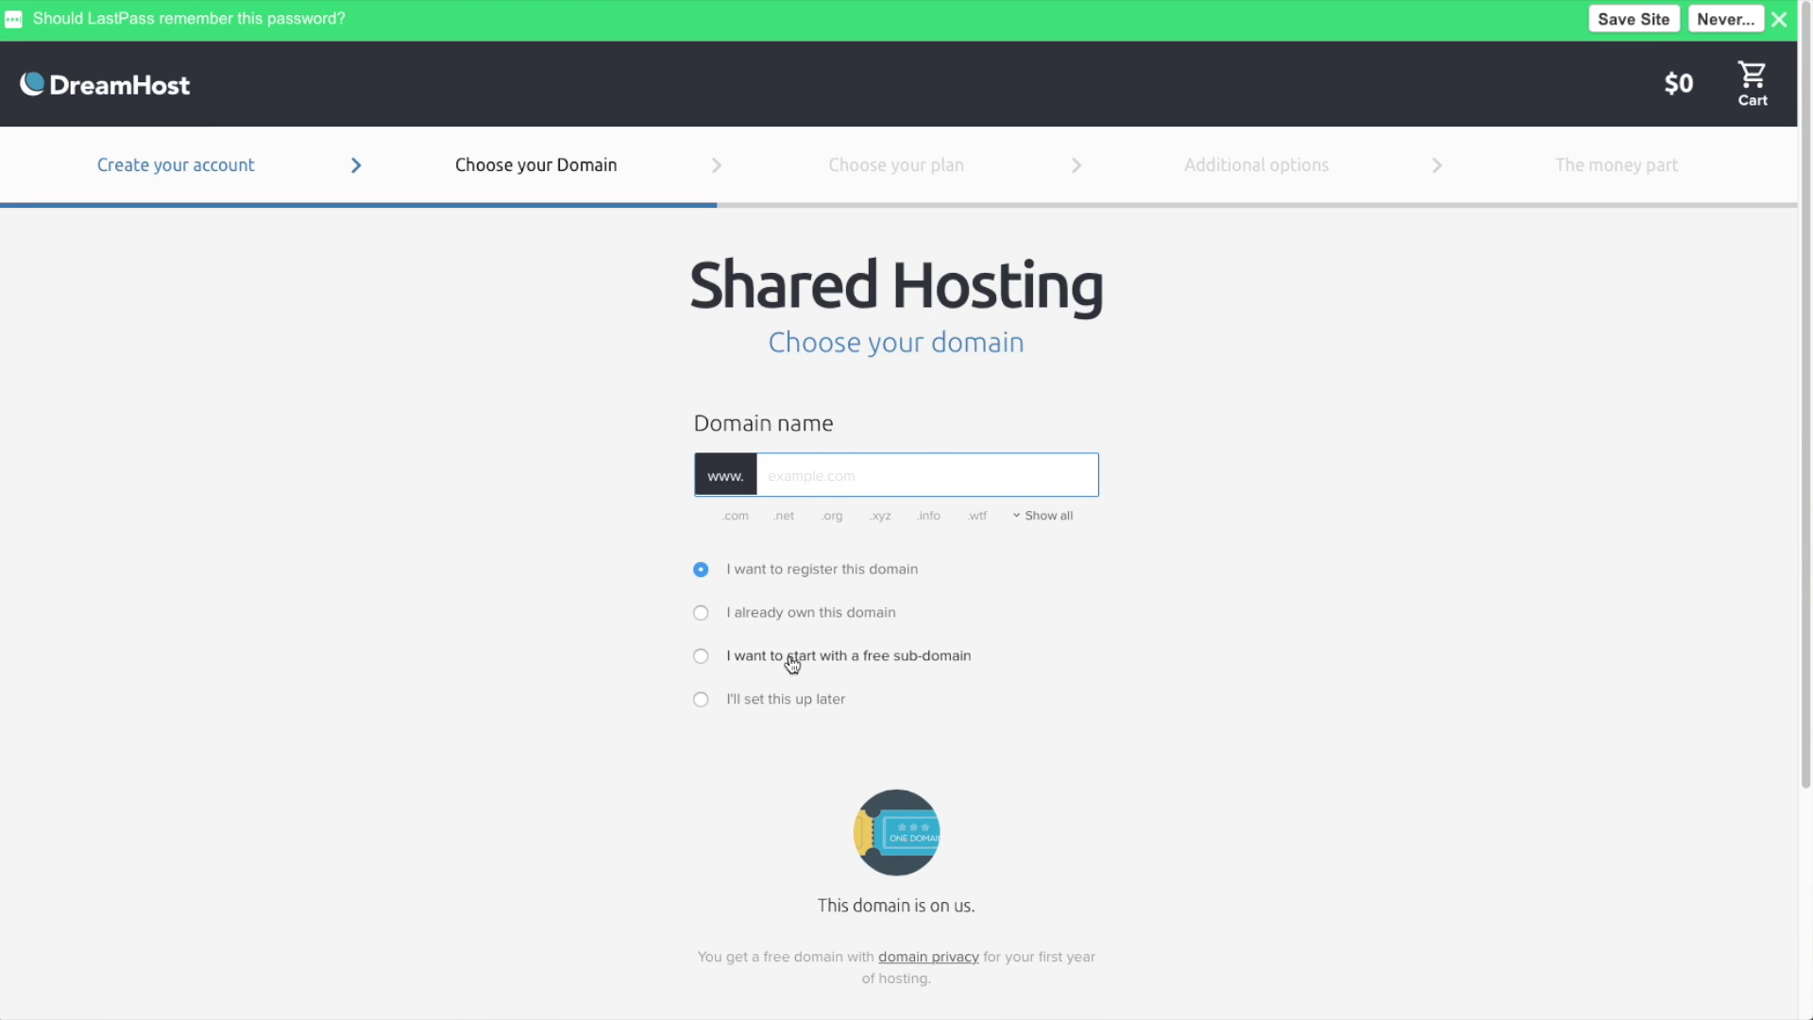
- Choose a free sub-domain named 'surfshop' (surfshop.dreamhosters.com) and continue
click(701, 655)
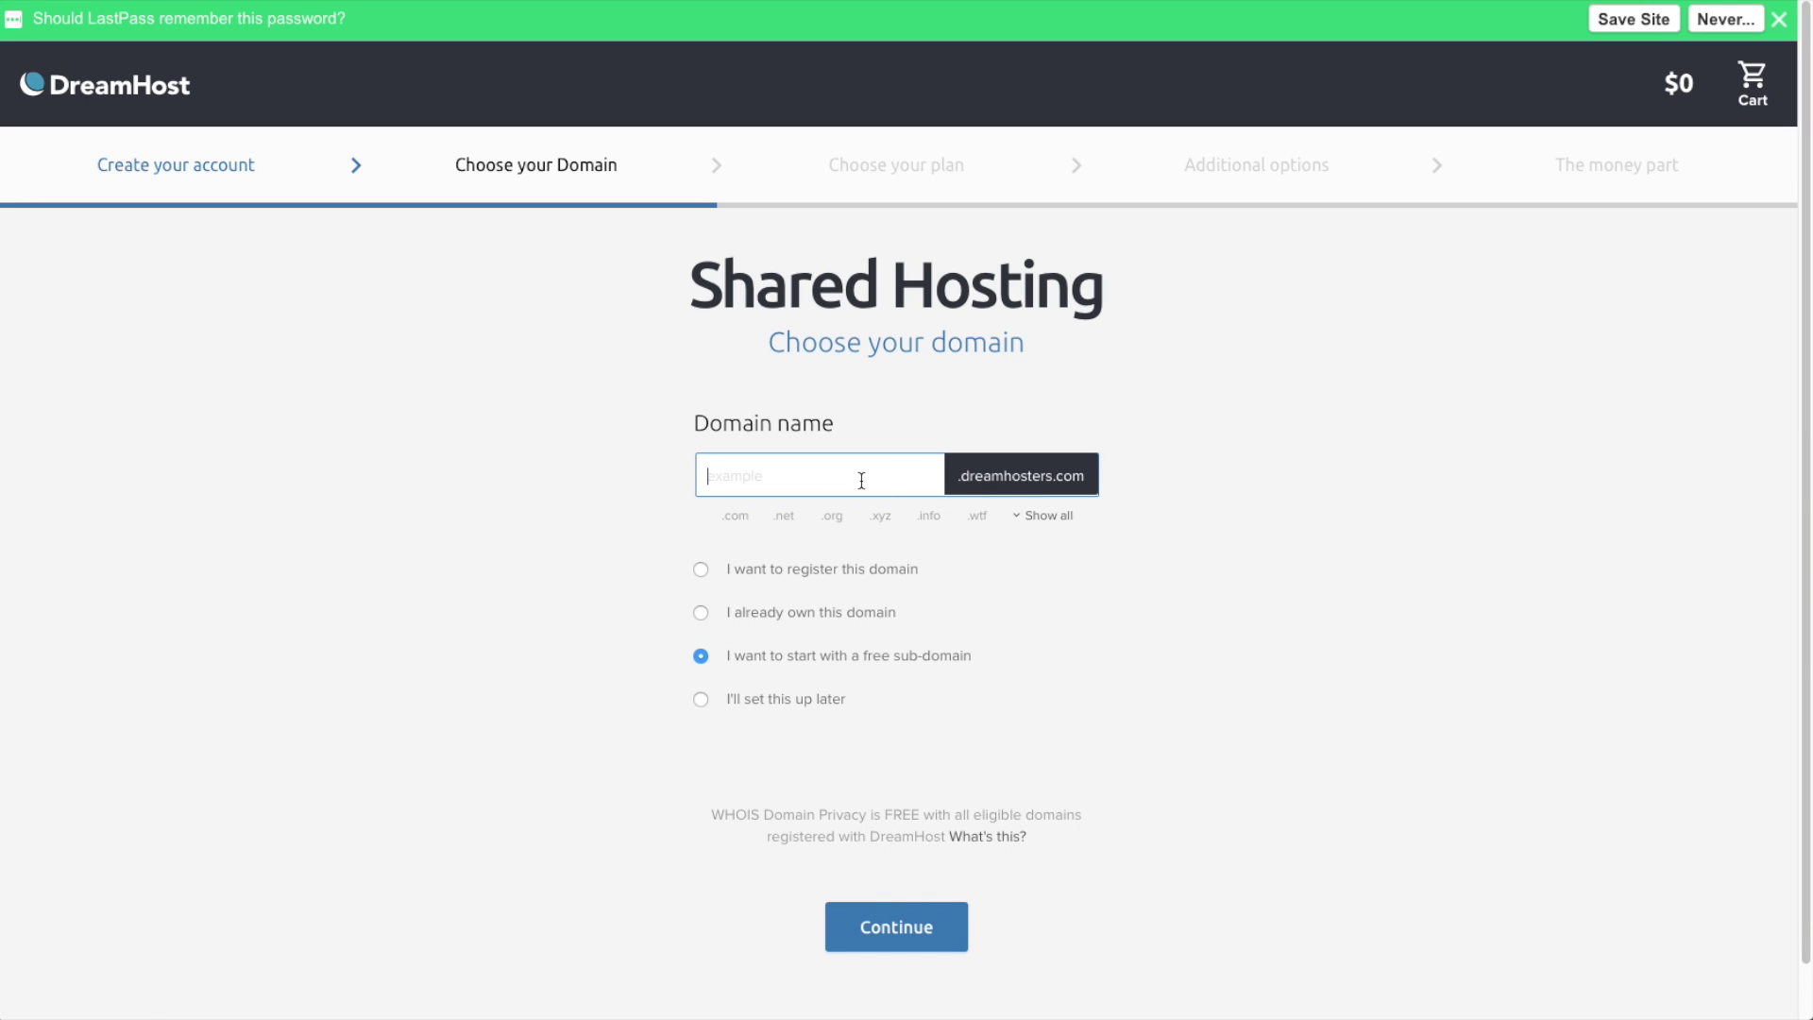
text(surfshop)
click(927, 933)
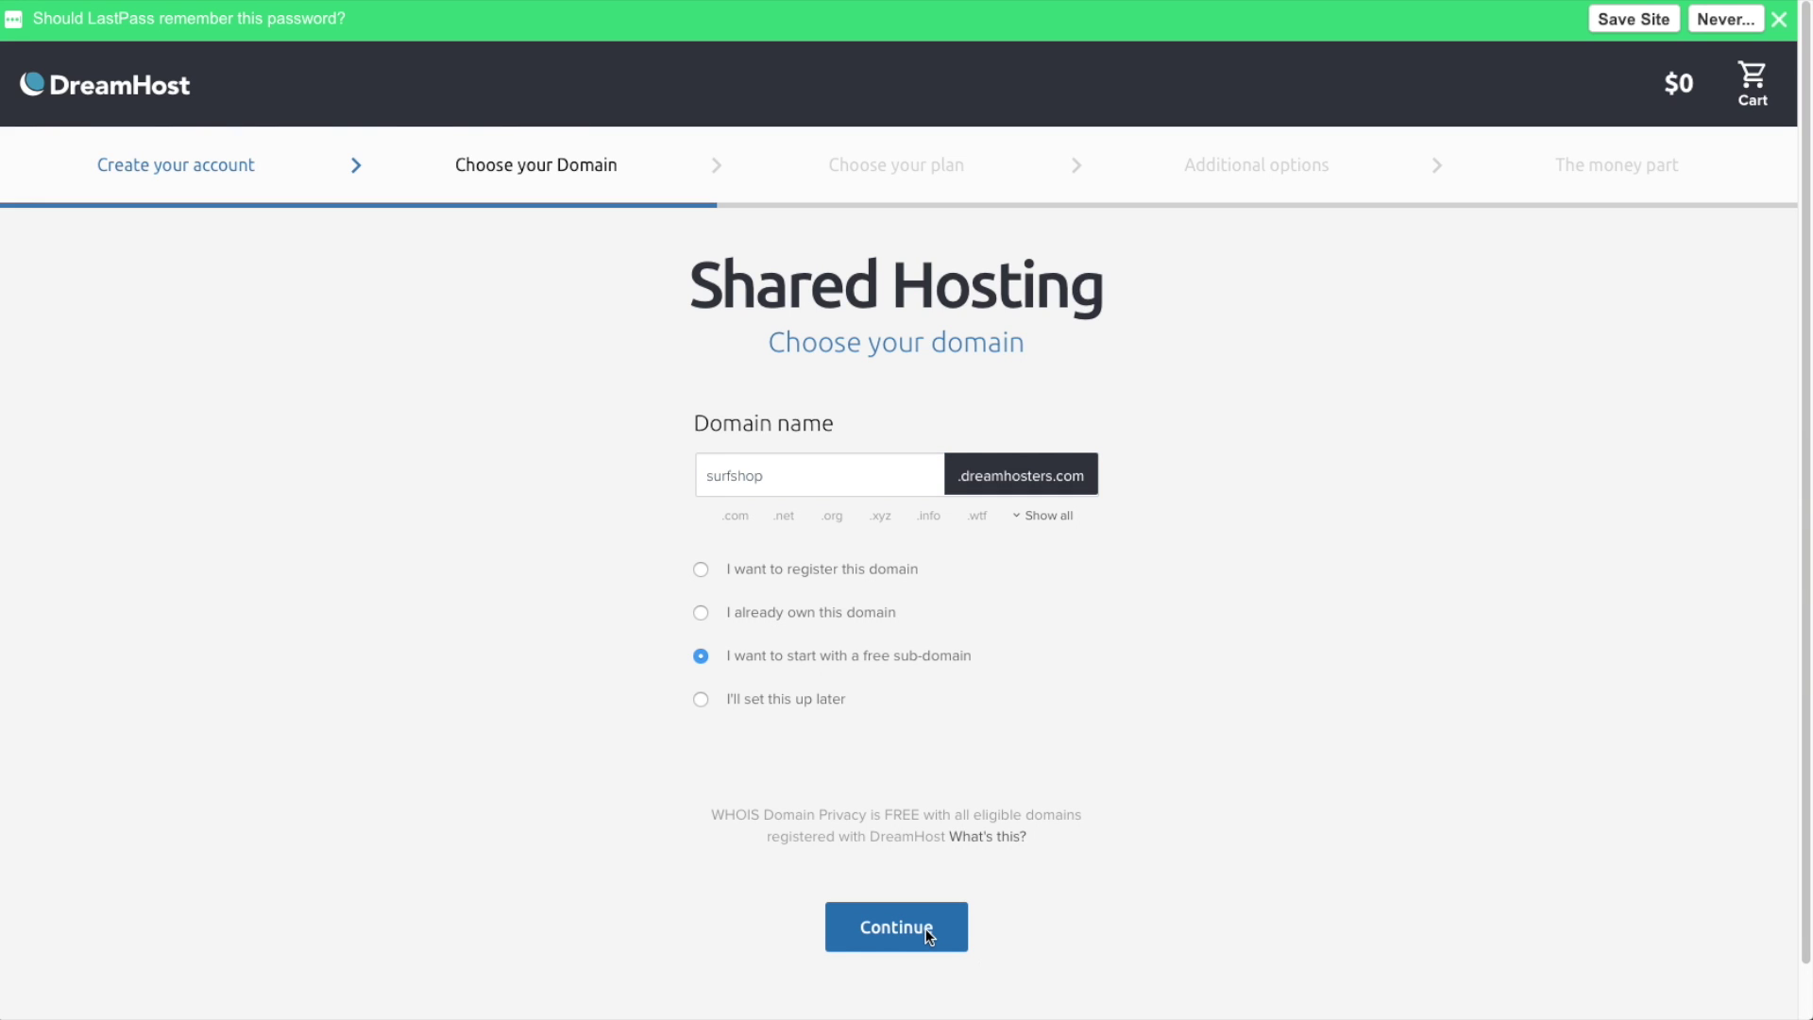
- Select the $10.95 Monthly plan, opt in to free WordPress setup, and reach payment
click(886, 921)
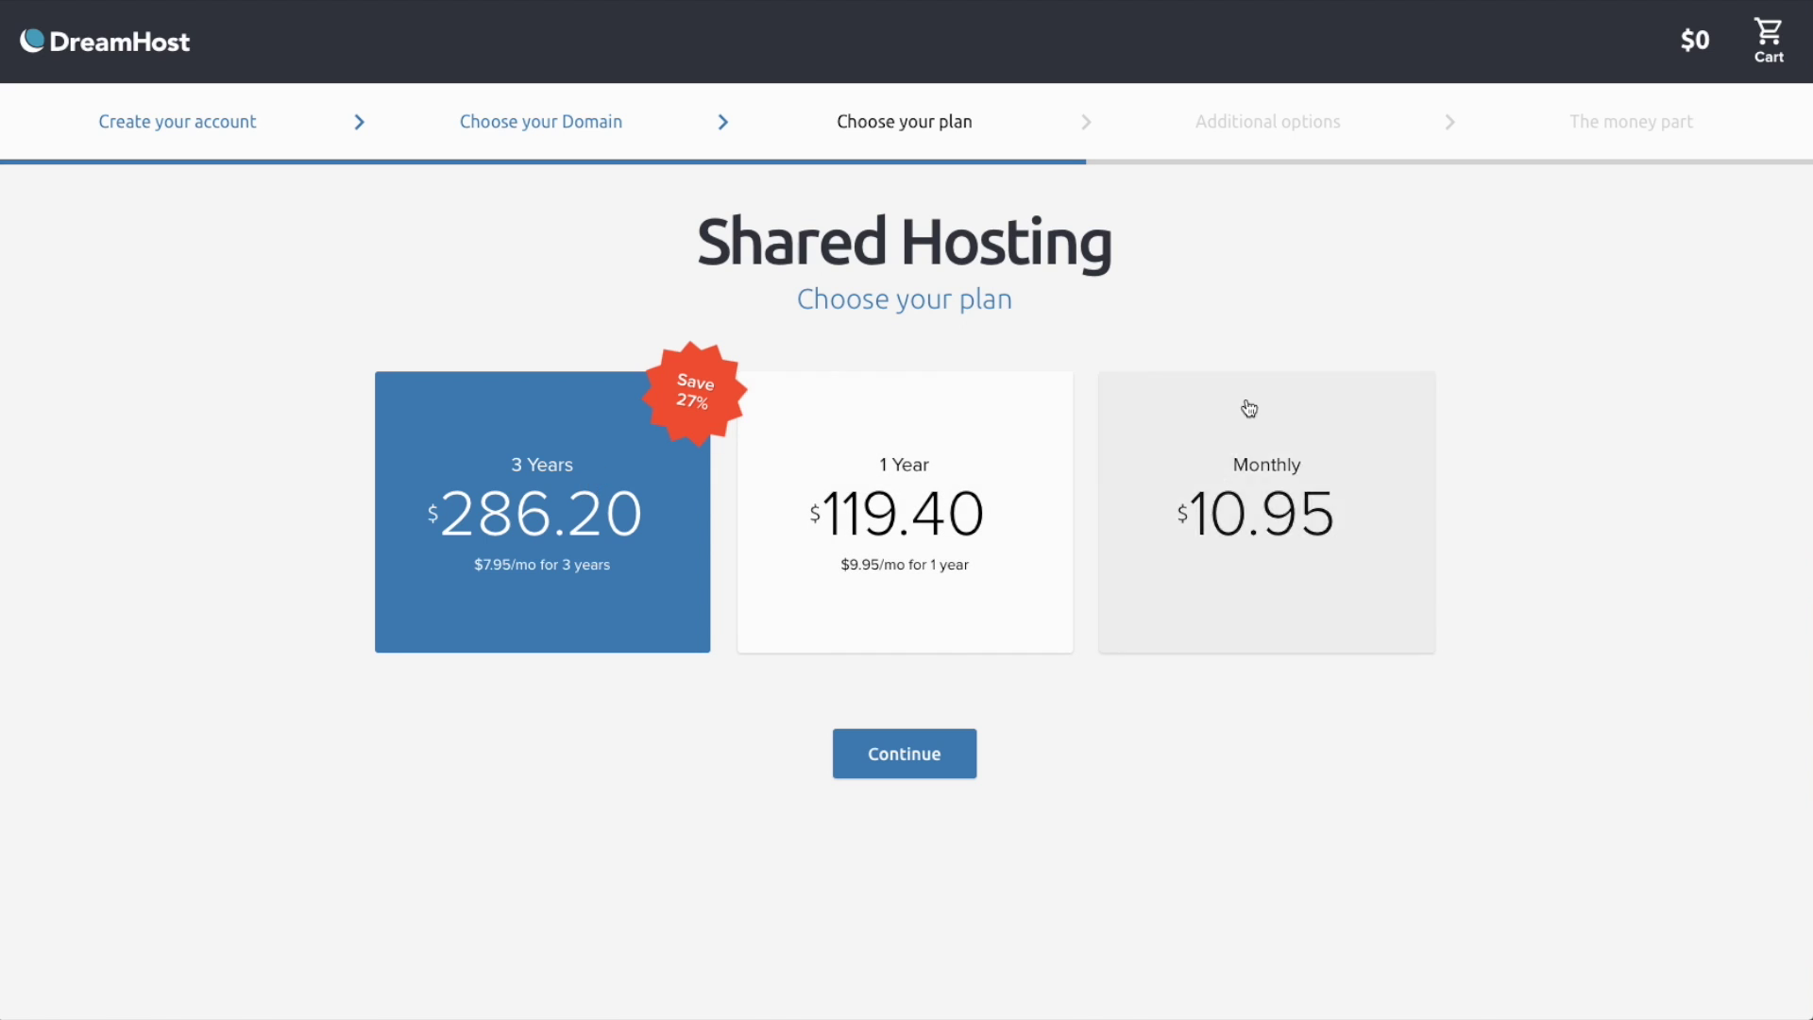
click(1277, 421)
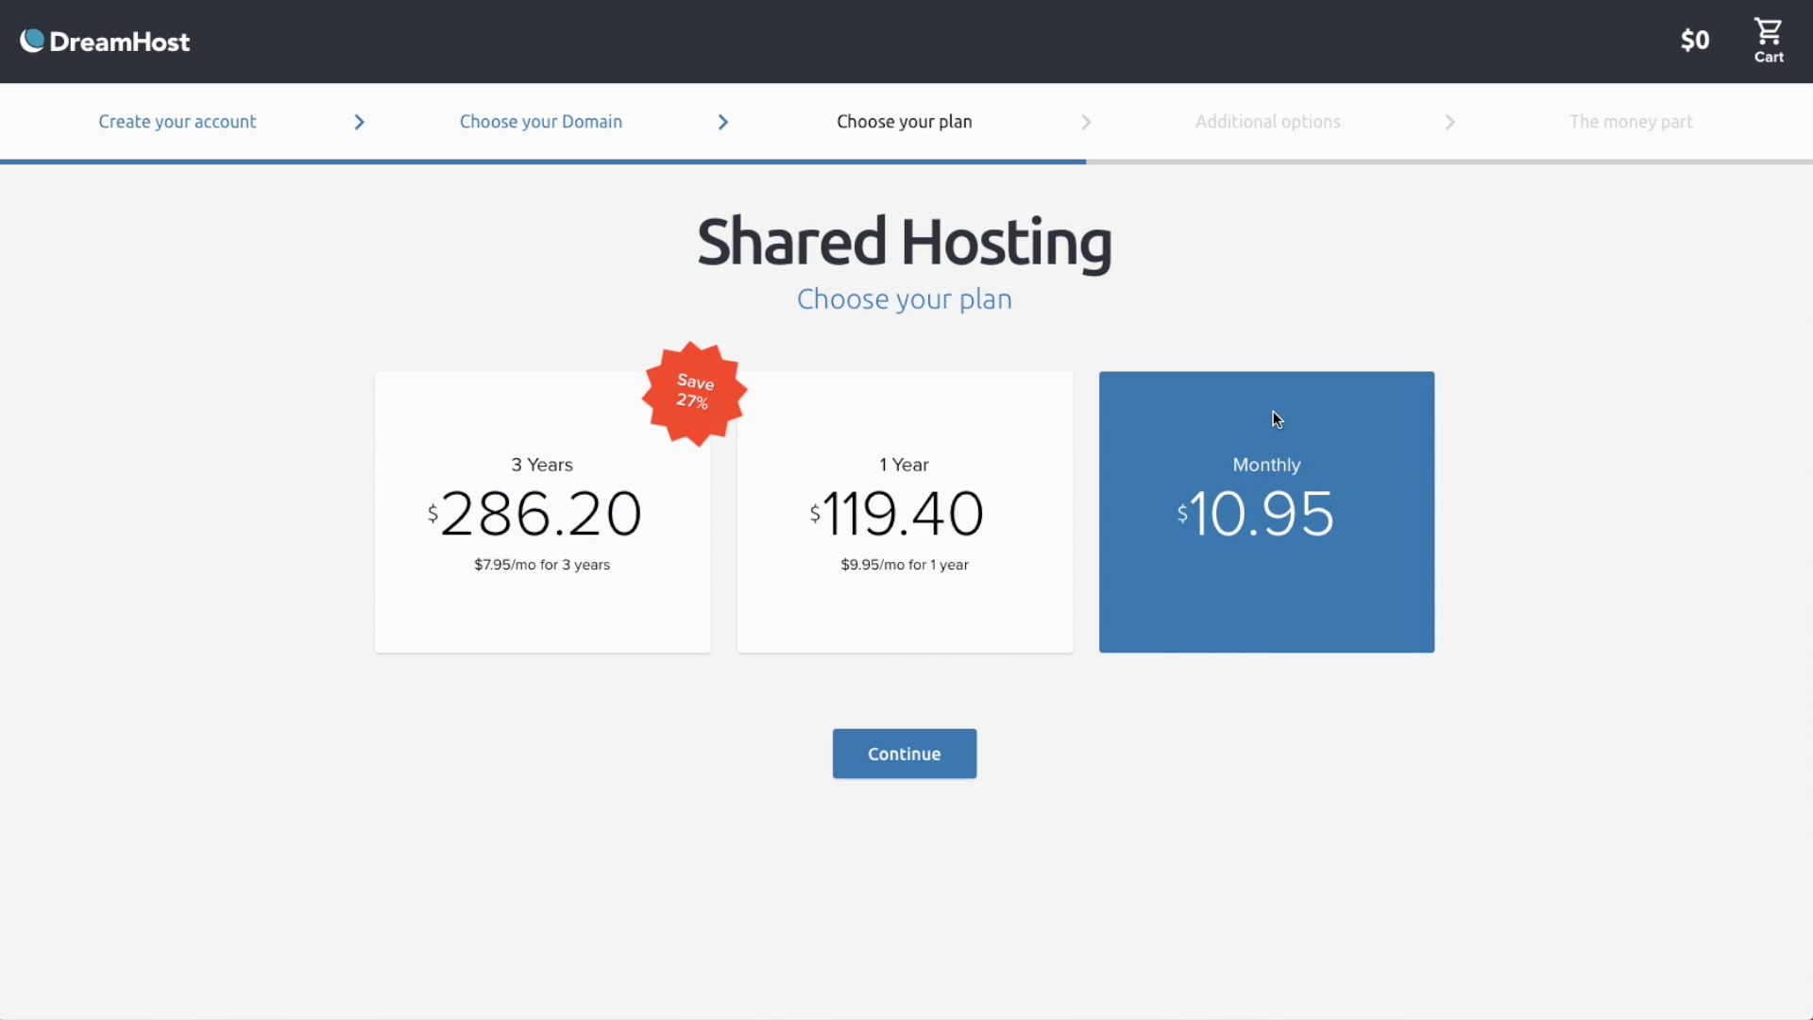
click(883, 750)
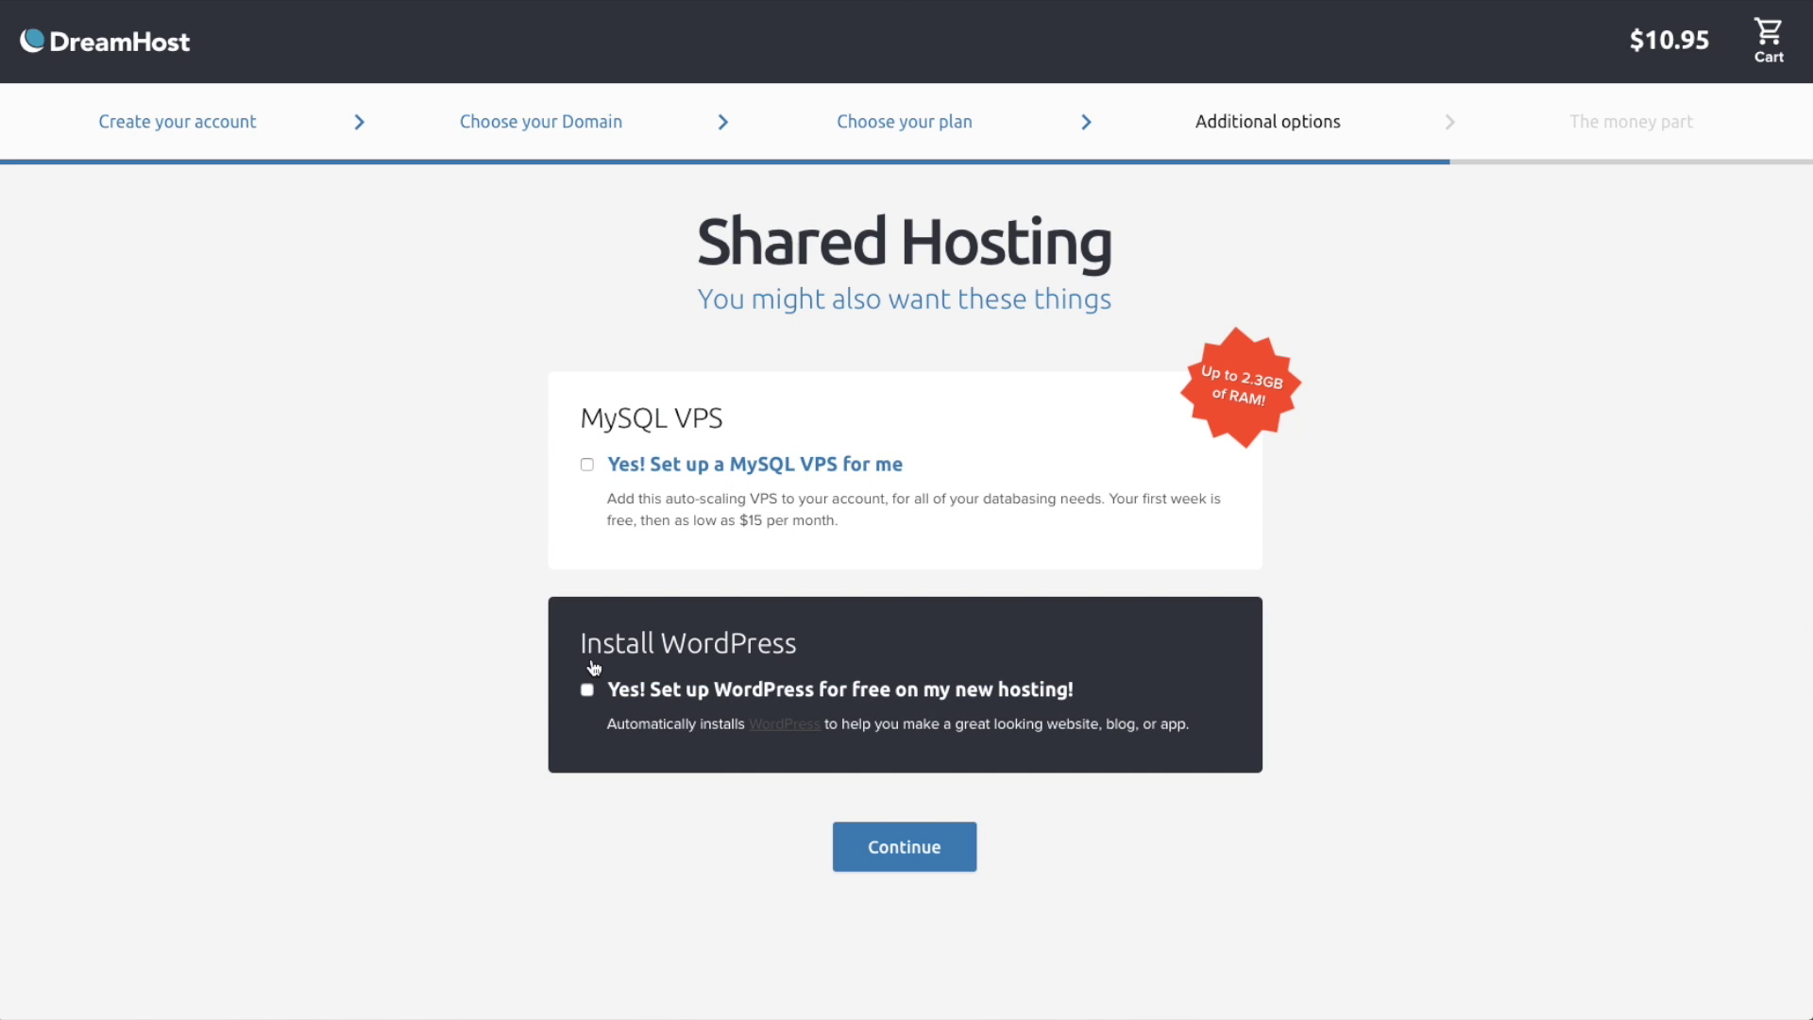
click(587, 690)
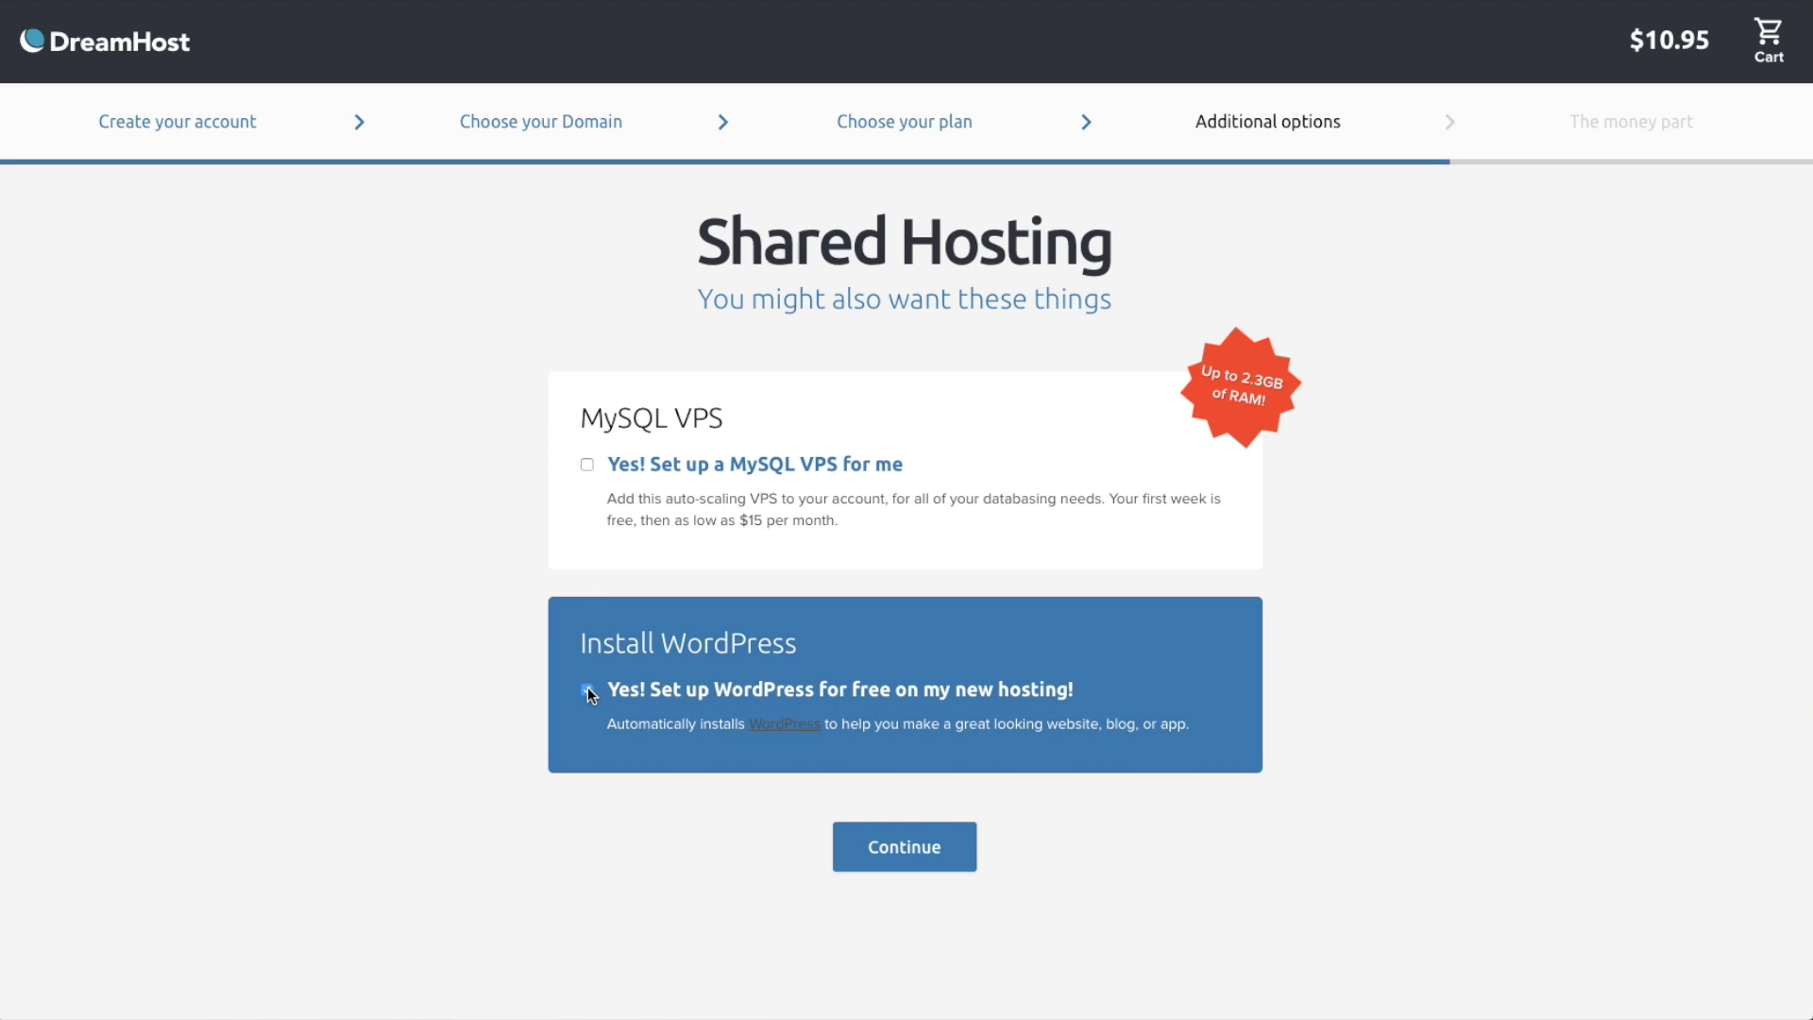
click(881, 832)
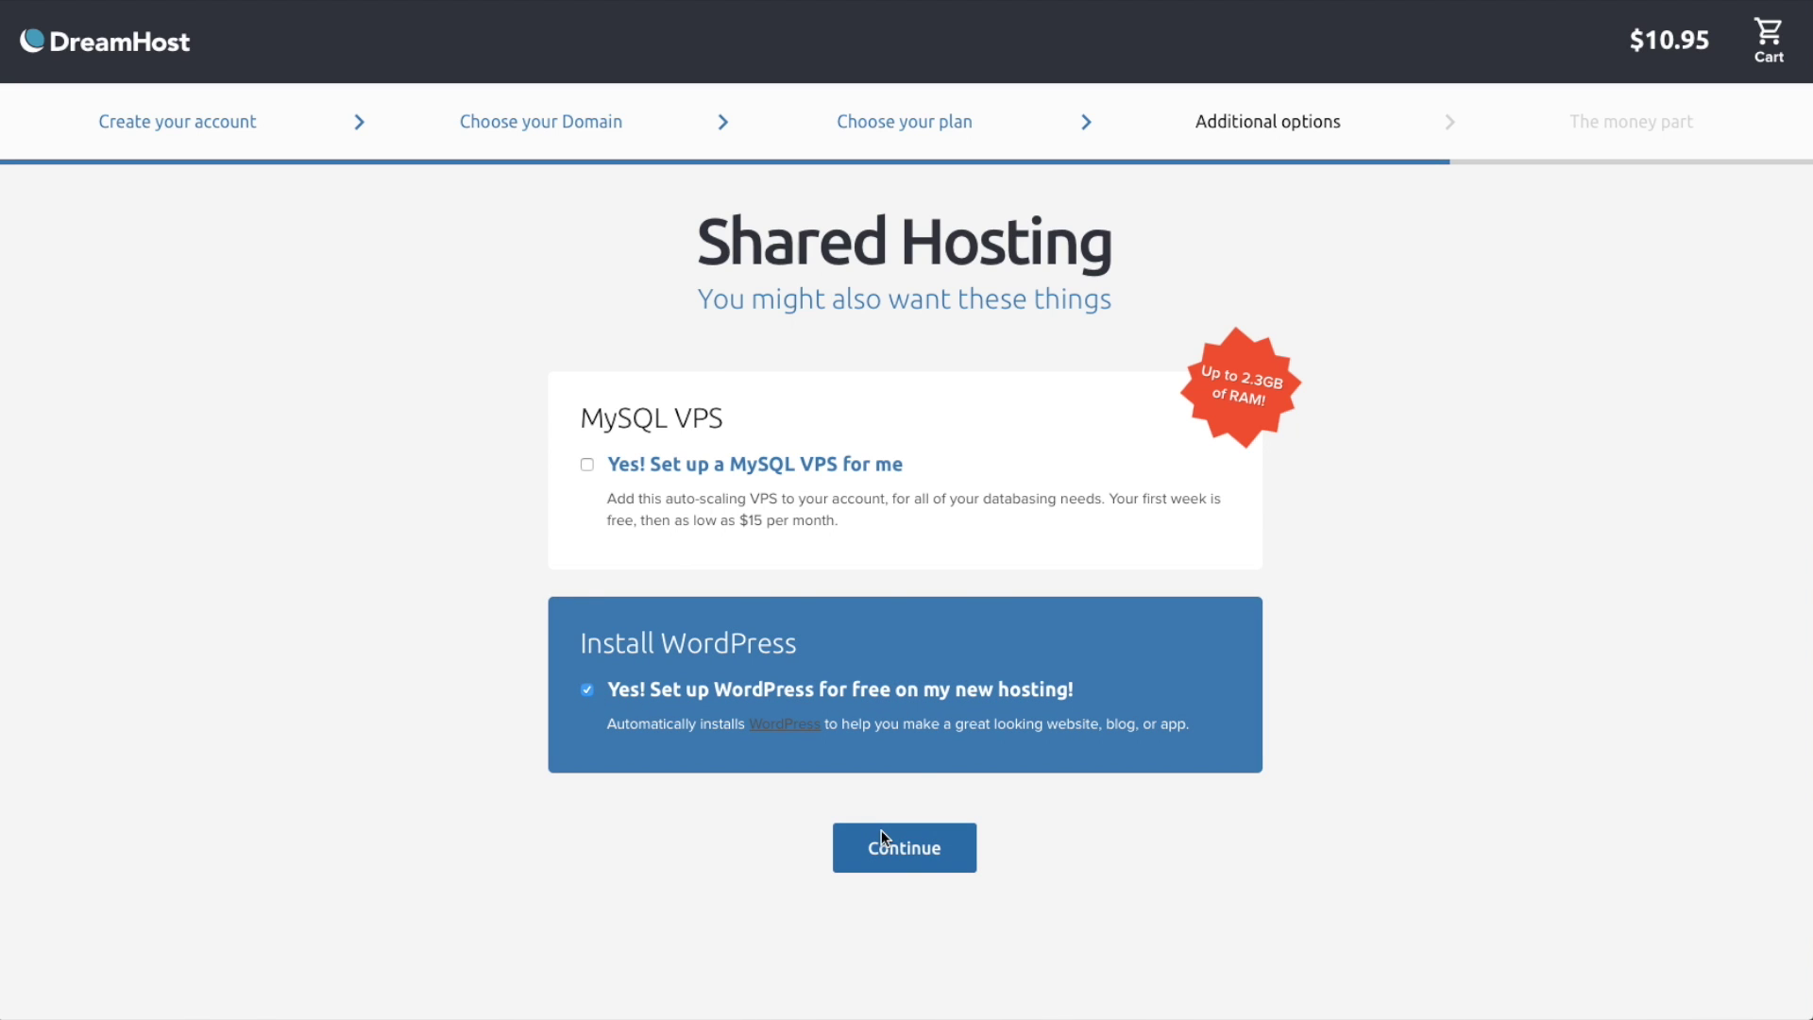
- Enter the customer's first and last name in the About you billing fields
click(823, 436)
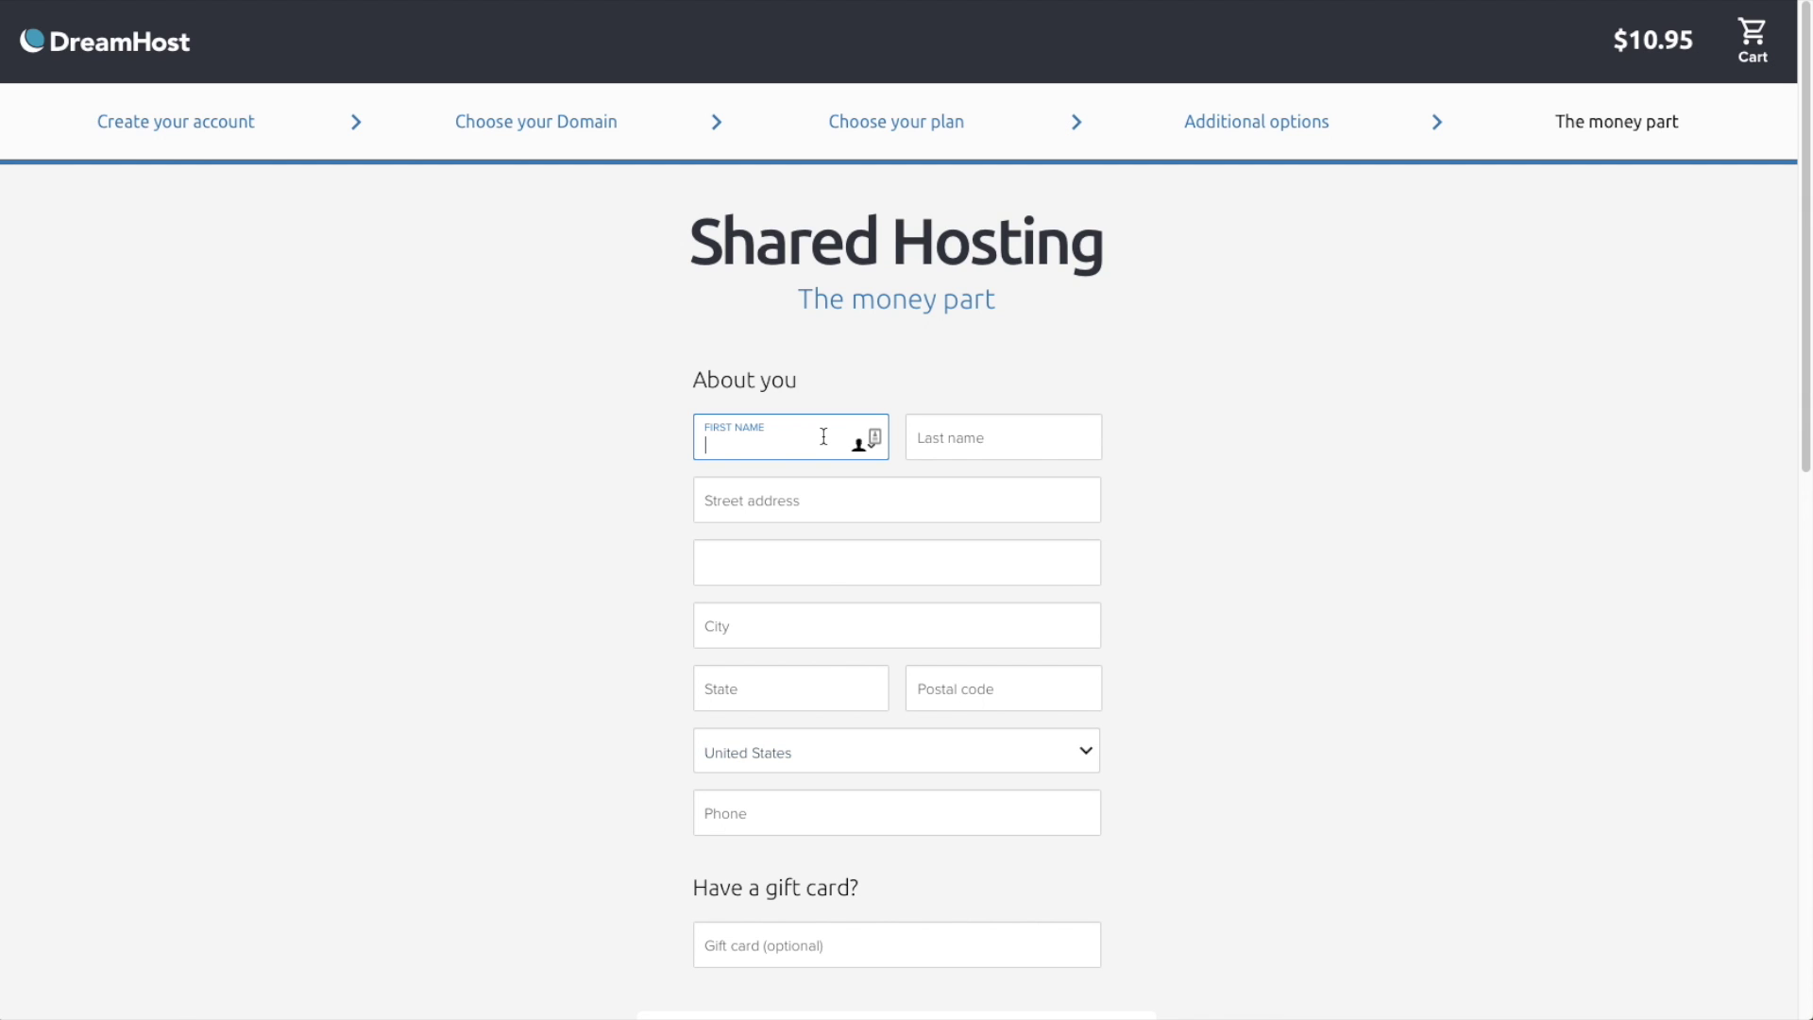
key(Tab)
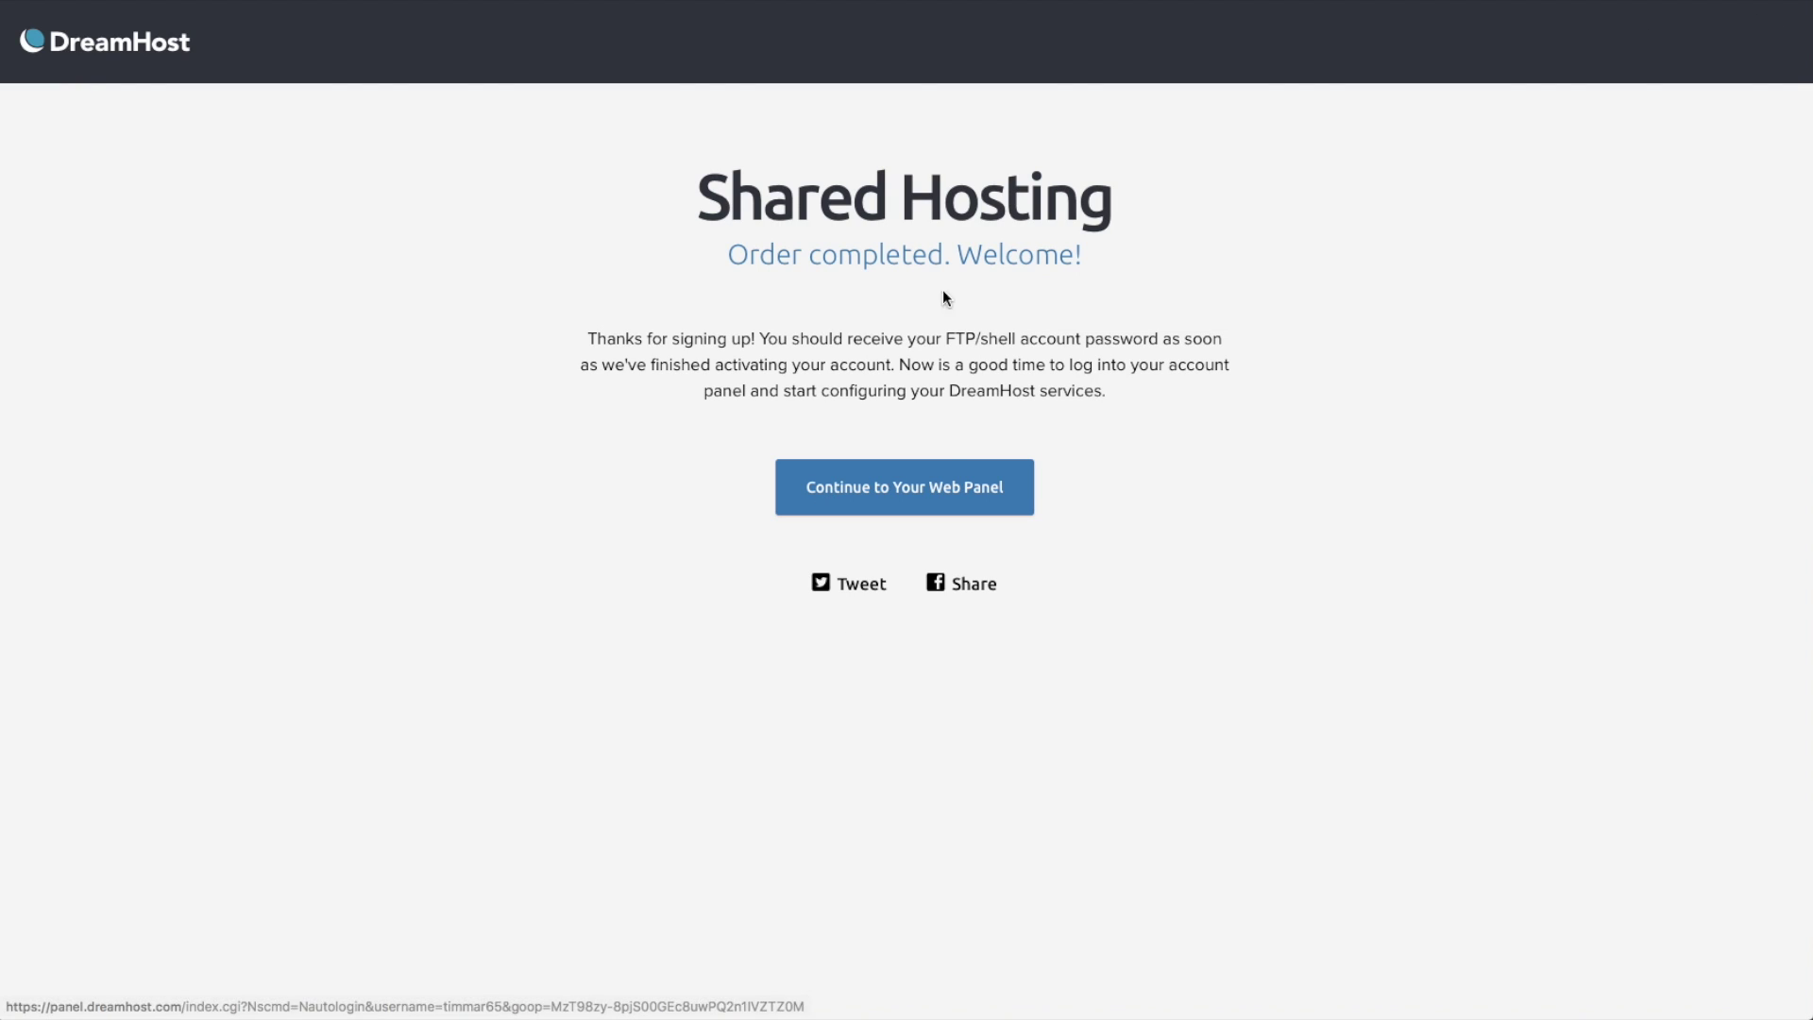
- Continue to the new account's DreamHost Web Panel dashboard
click(921, 501)
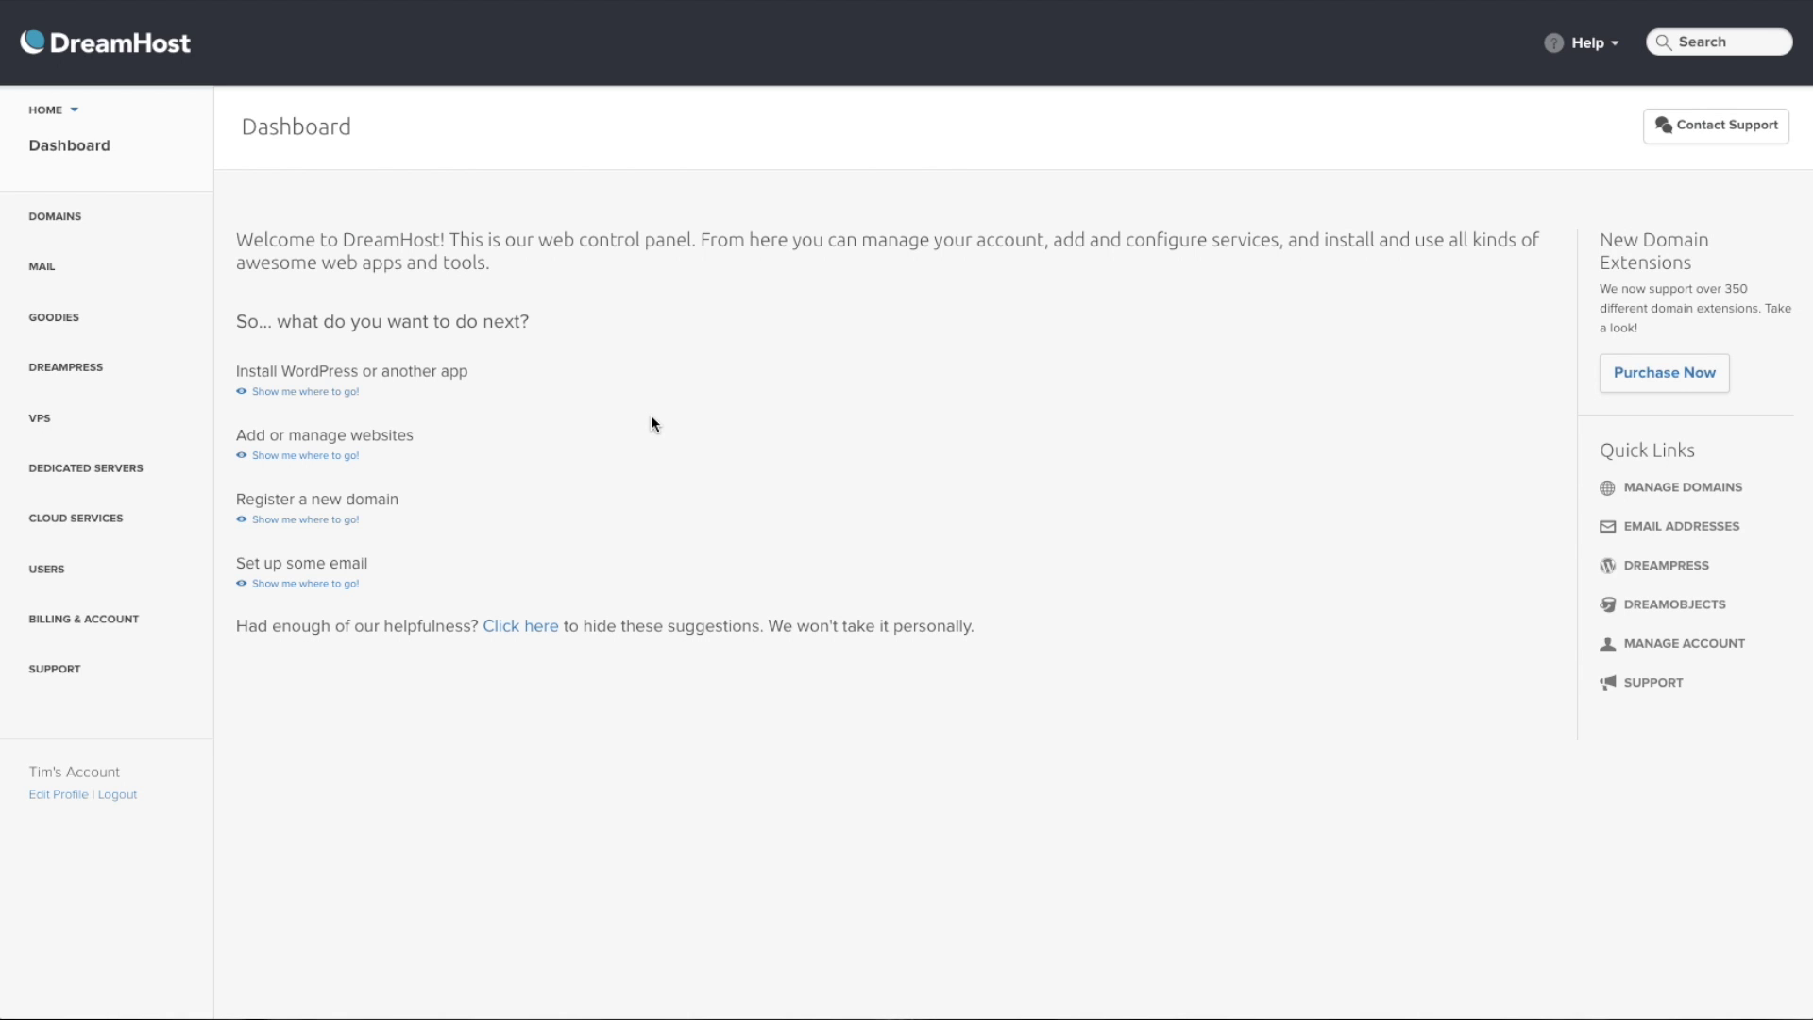
- Go to Domains > Manage Domains and start the Add Hosting to a Domain / Sub-Domain form
click(50, 223)
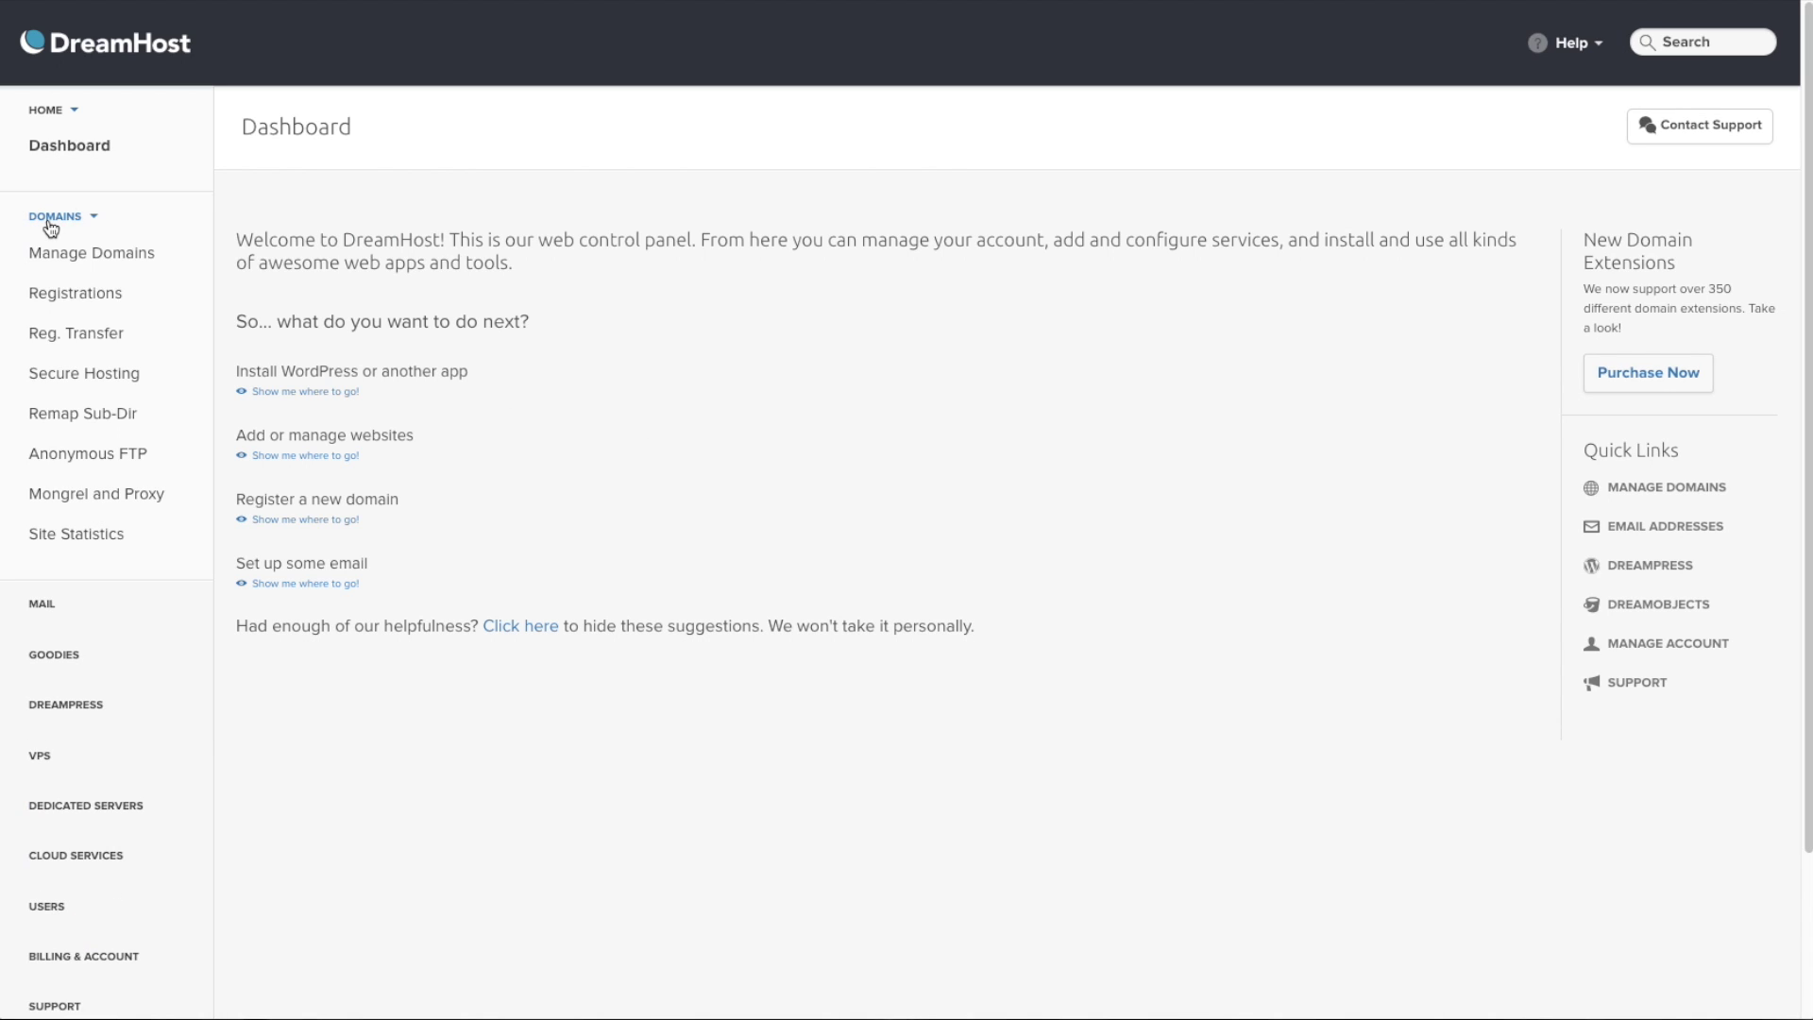
click(88, 257)
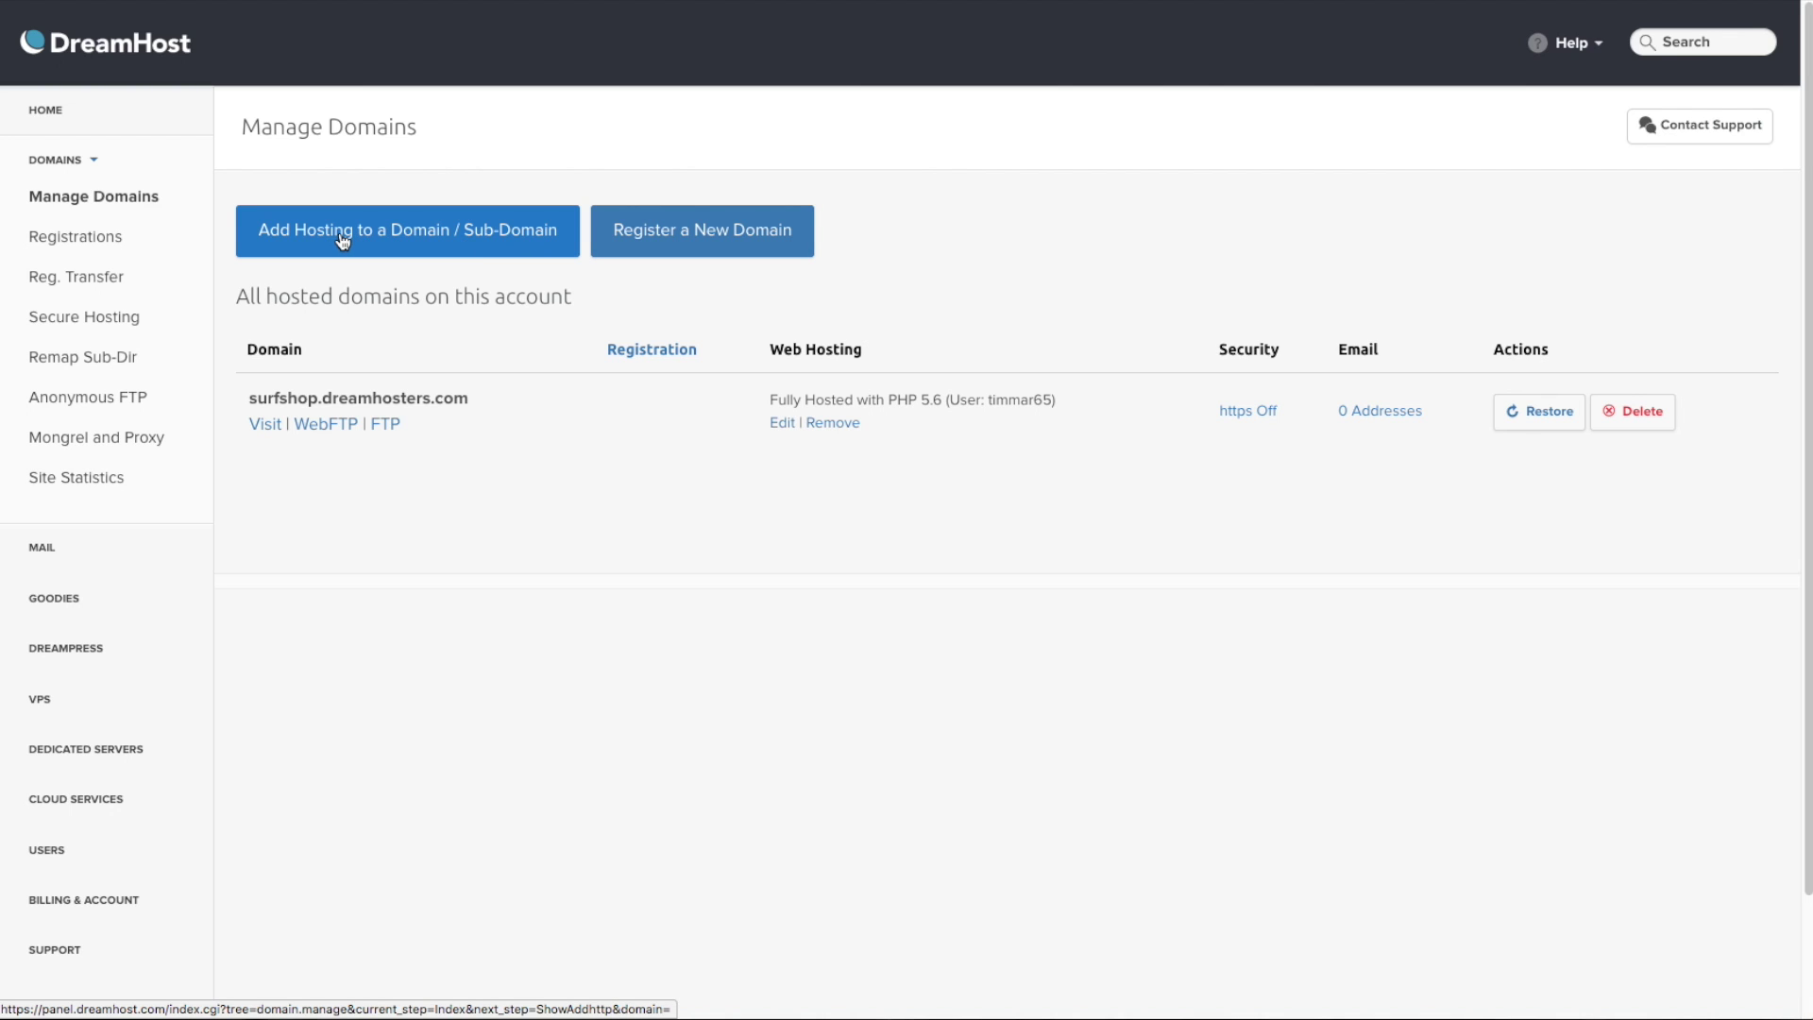
click(424, 243)
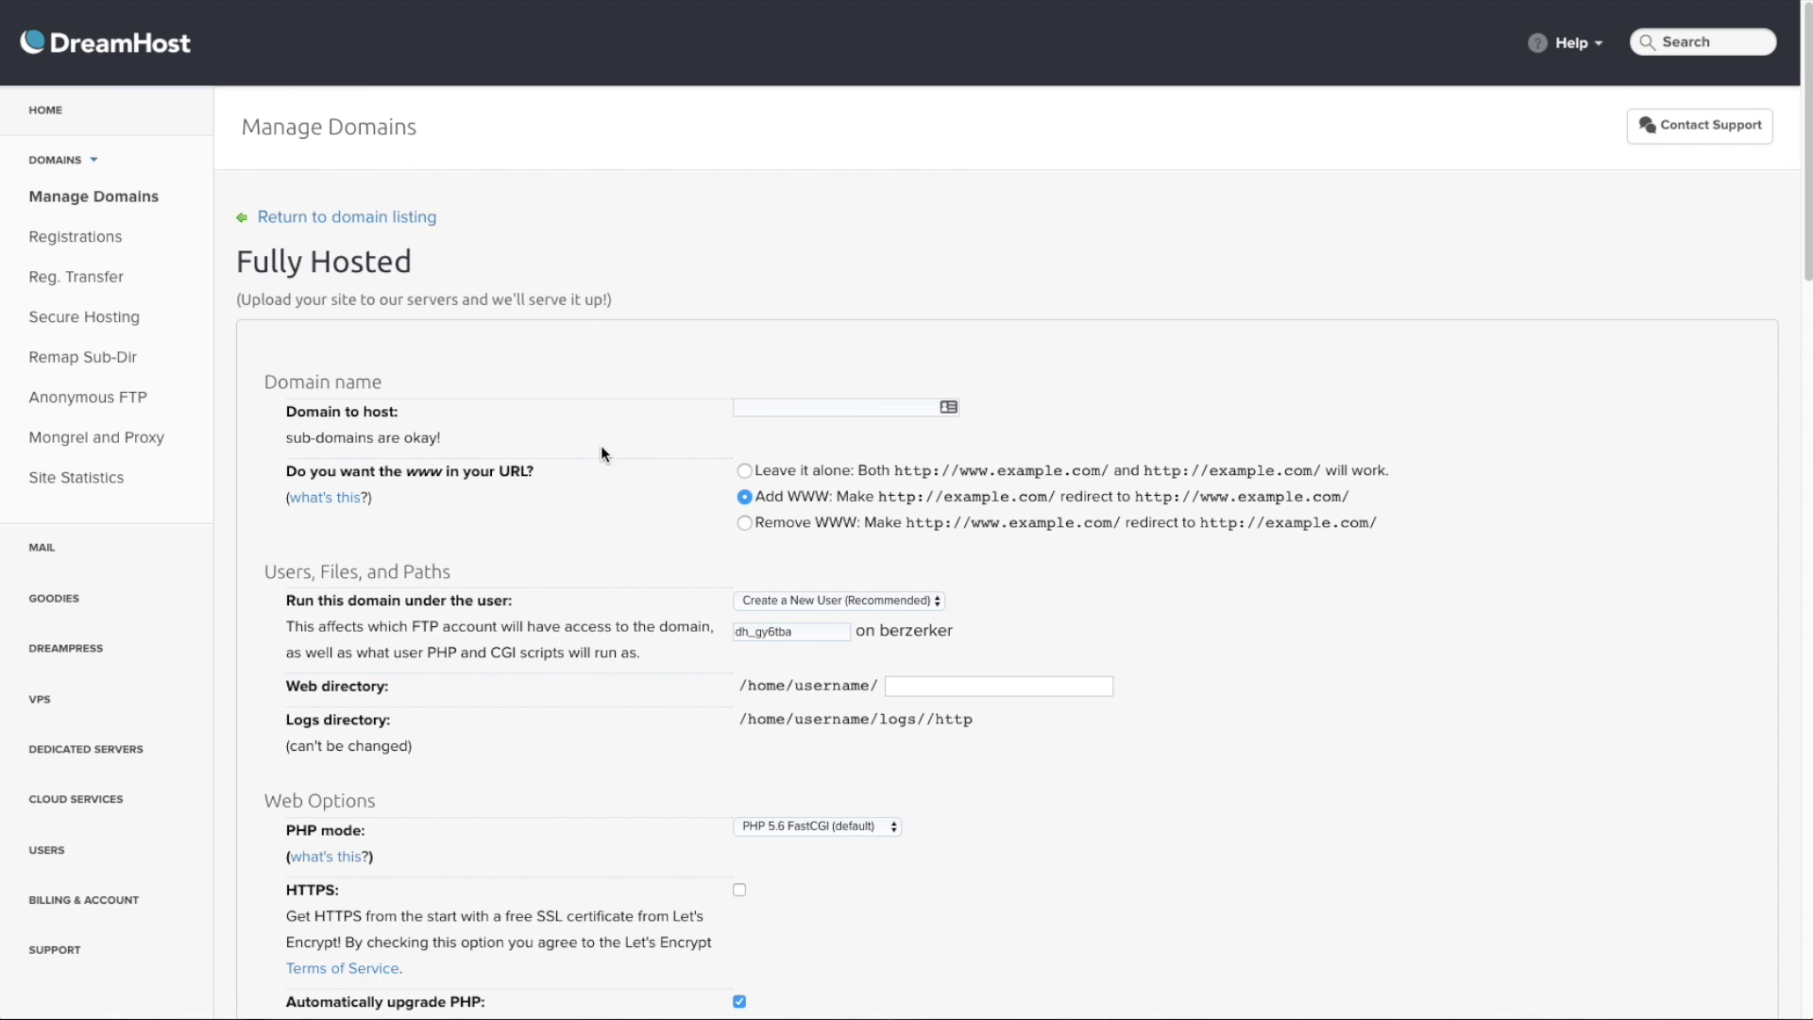
click(733, 406)
- Check Registrations, then return to Manage Domains showing surfshop.dreamhosters.com fully hosted
click(77, 236)
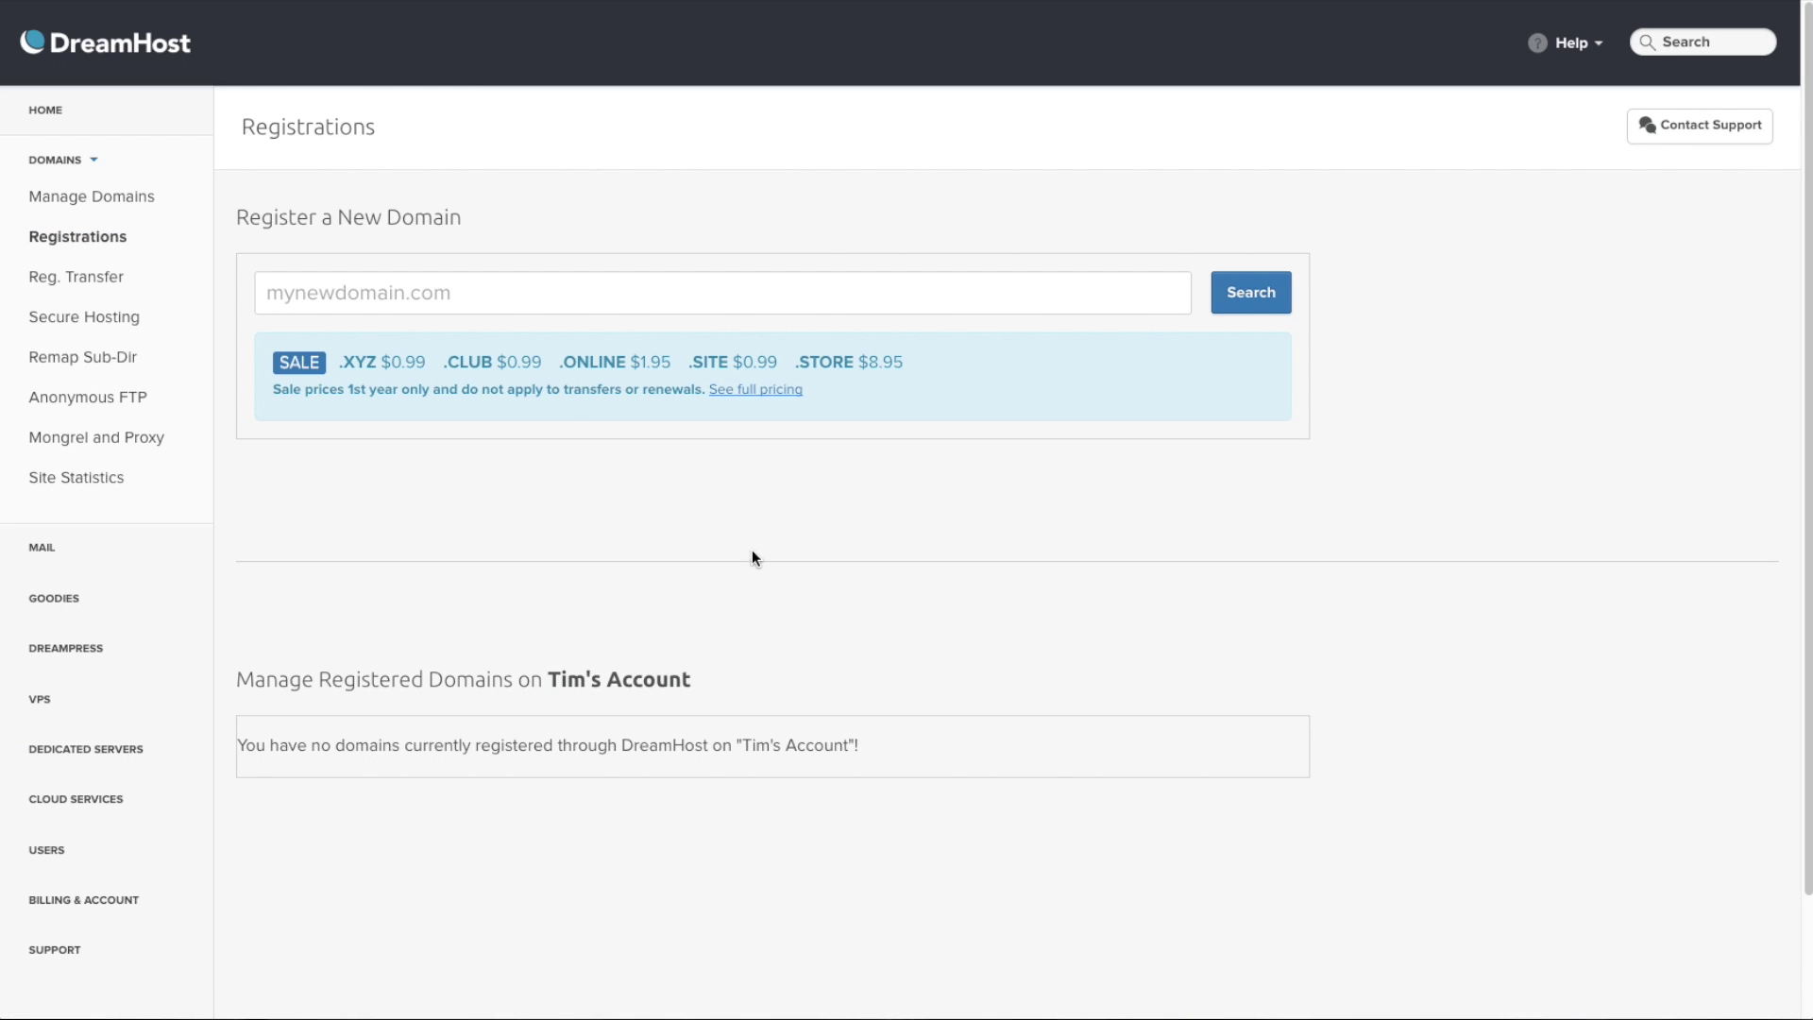
scroll(755, 599, down, 2)
scroll(753, 602, up, 2)
click(37, 550)
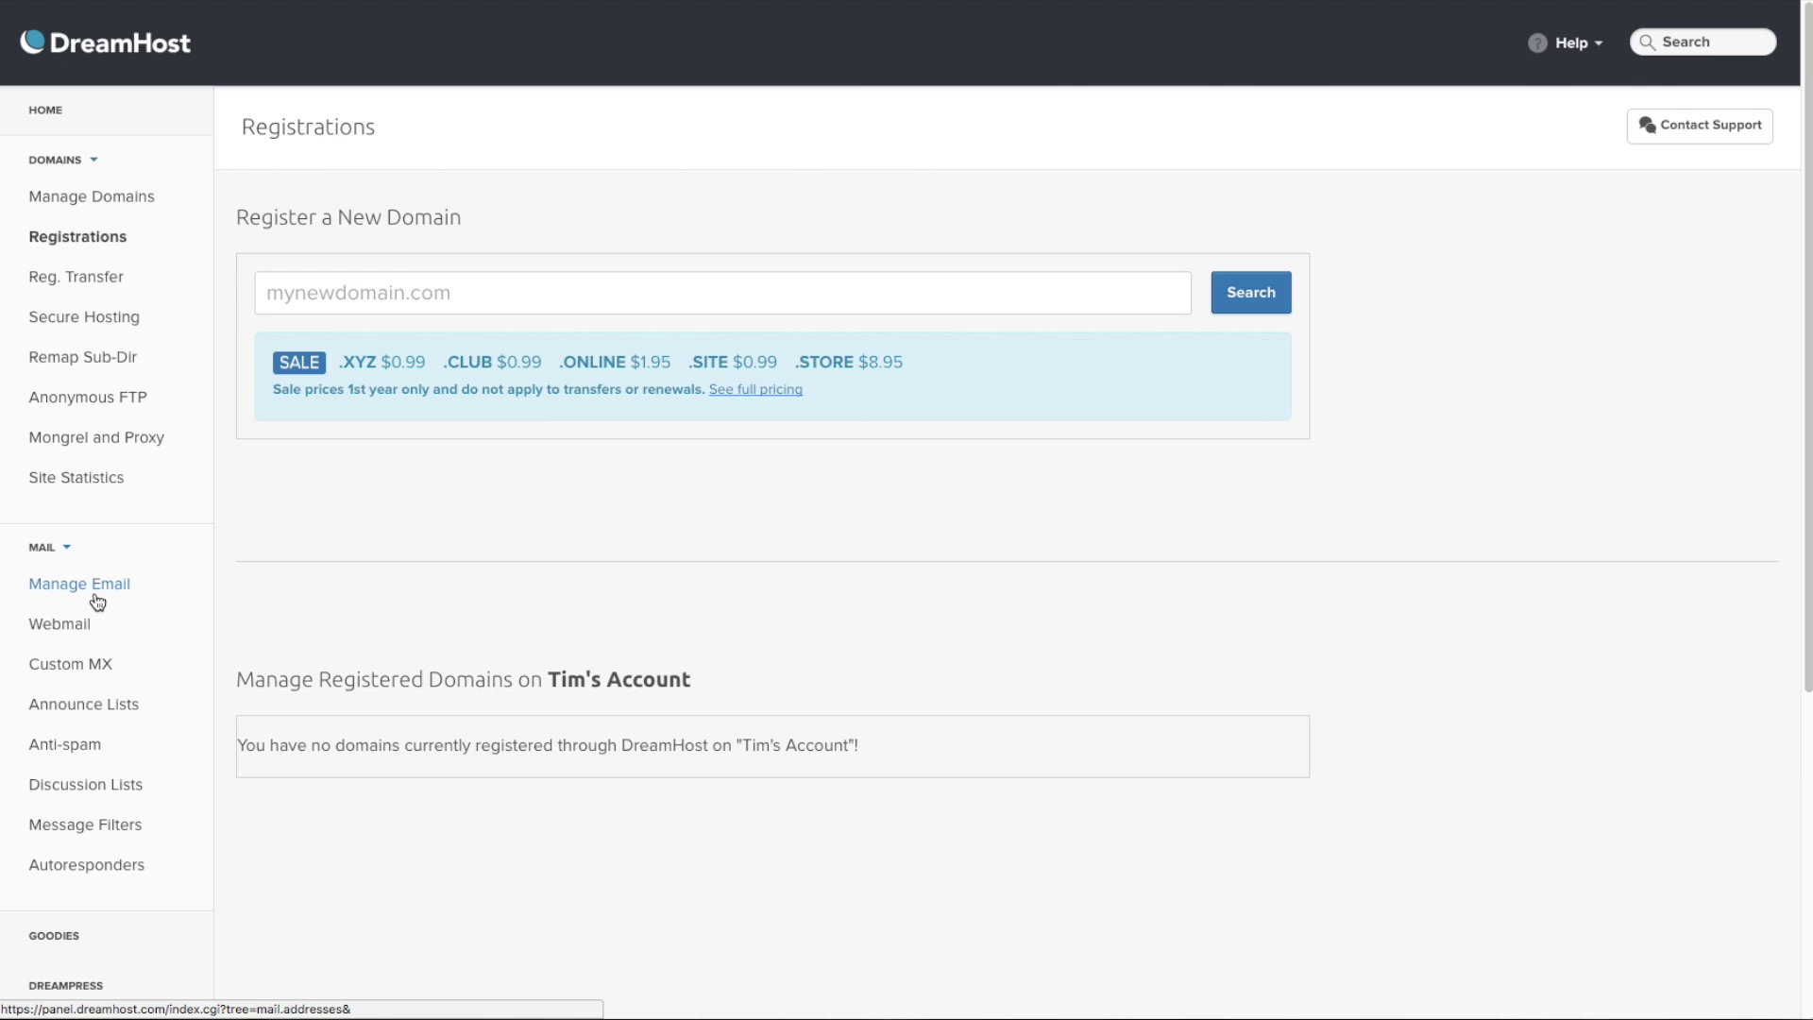
click(145, 204)
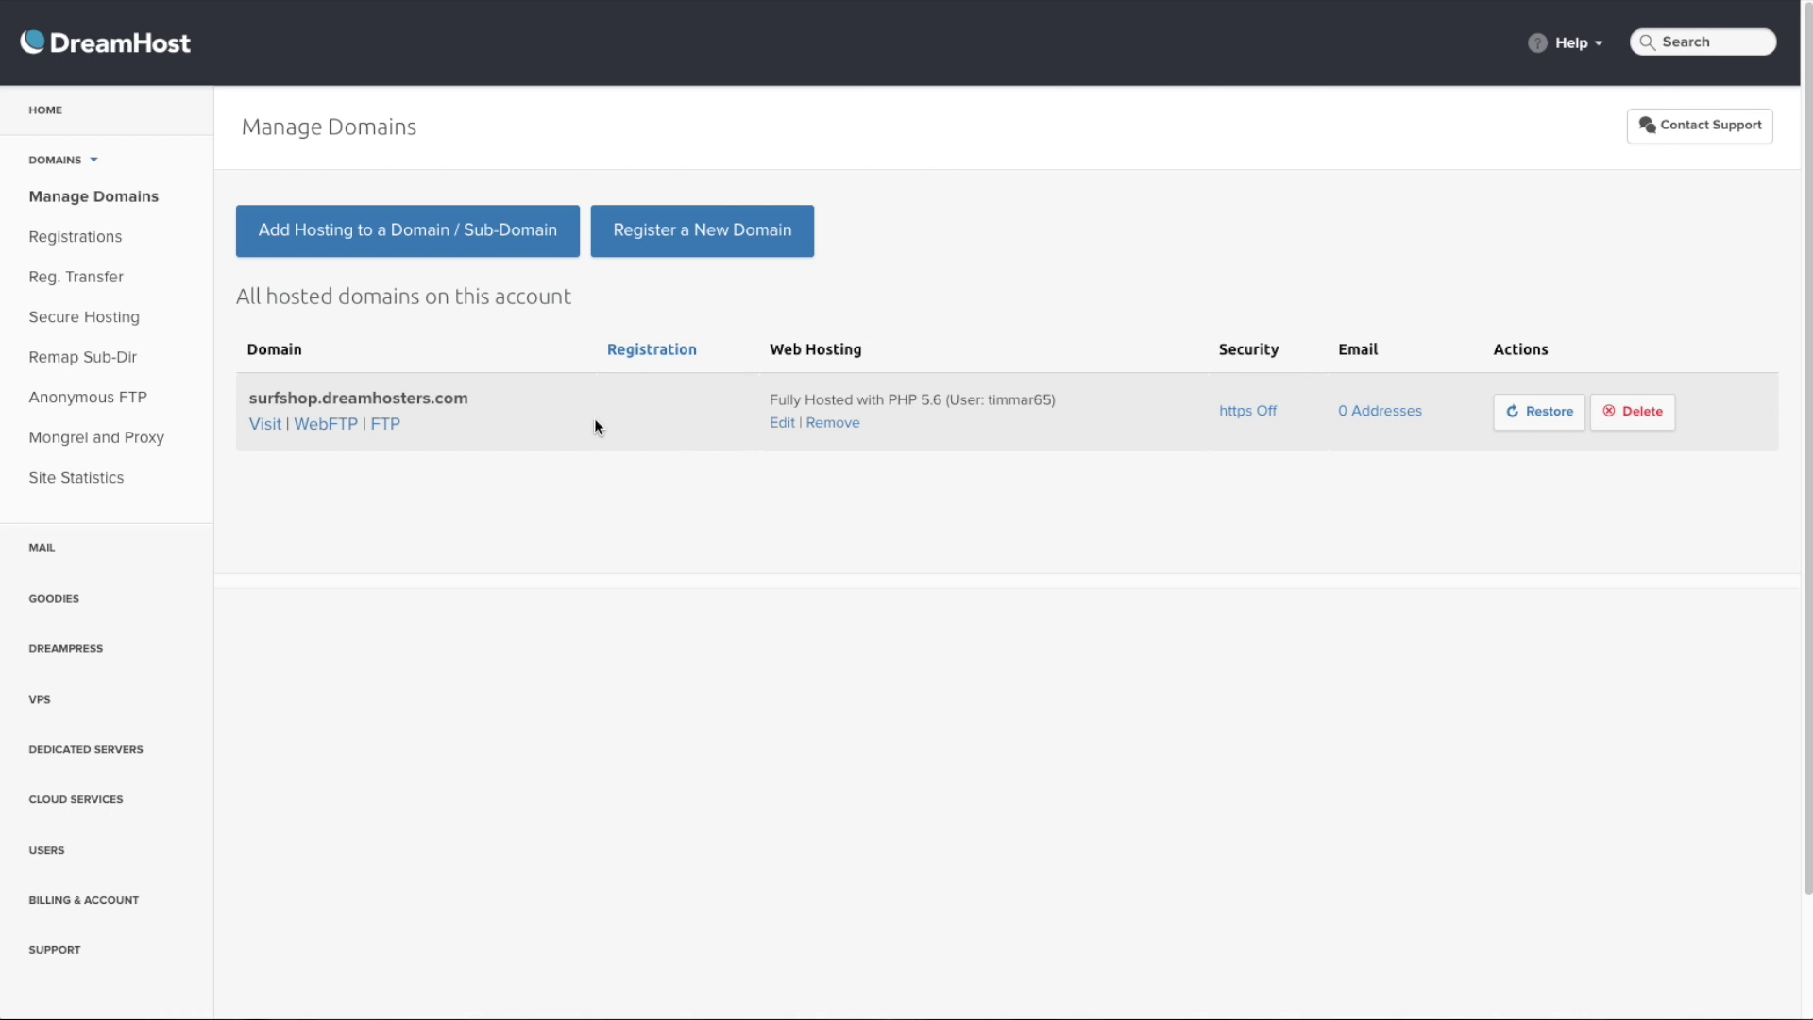
- Visit surfshop.dreamhosters.com and continue the WordPress install in English (United States)
click(264, 424)
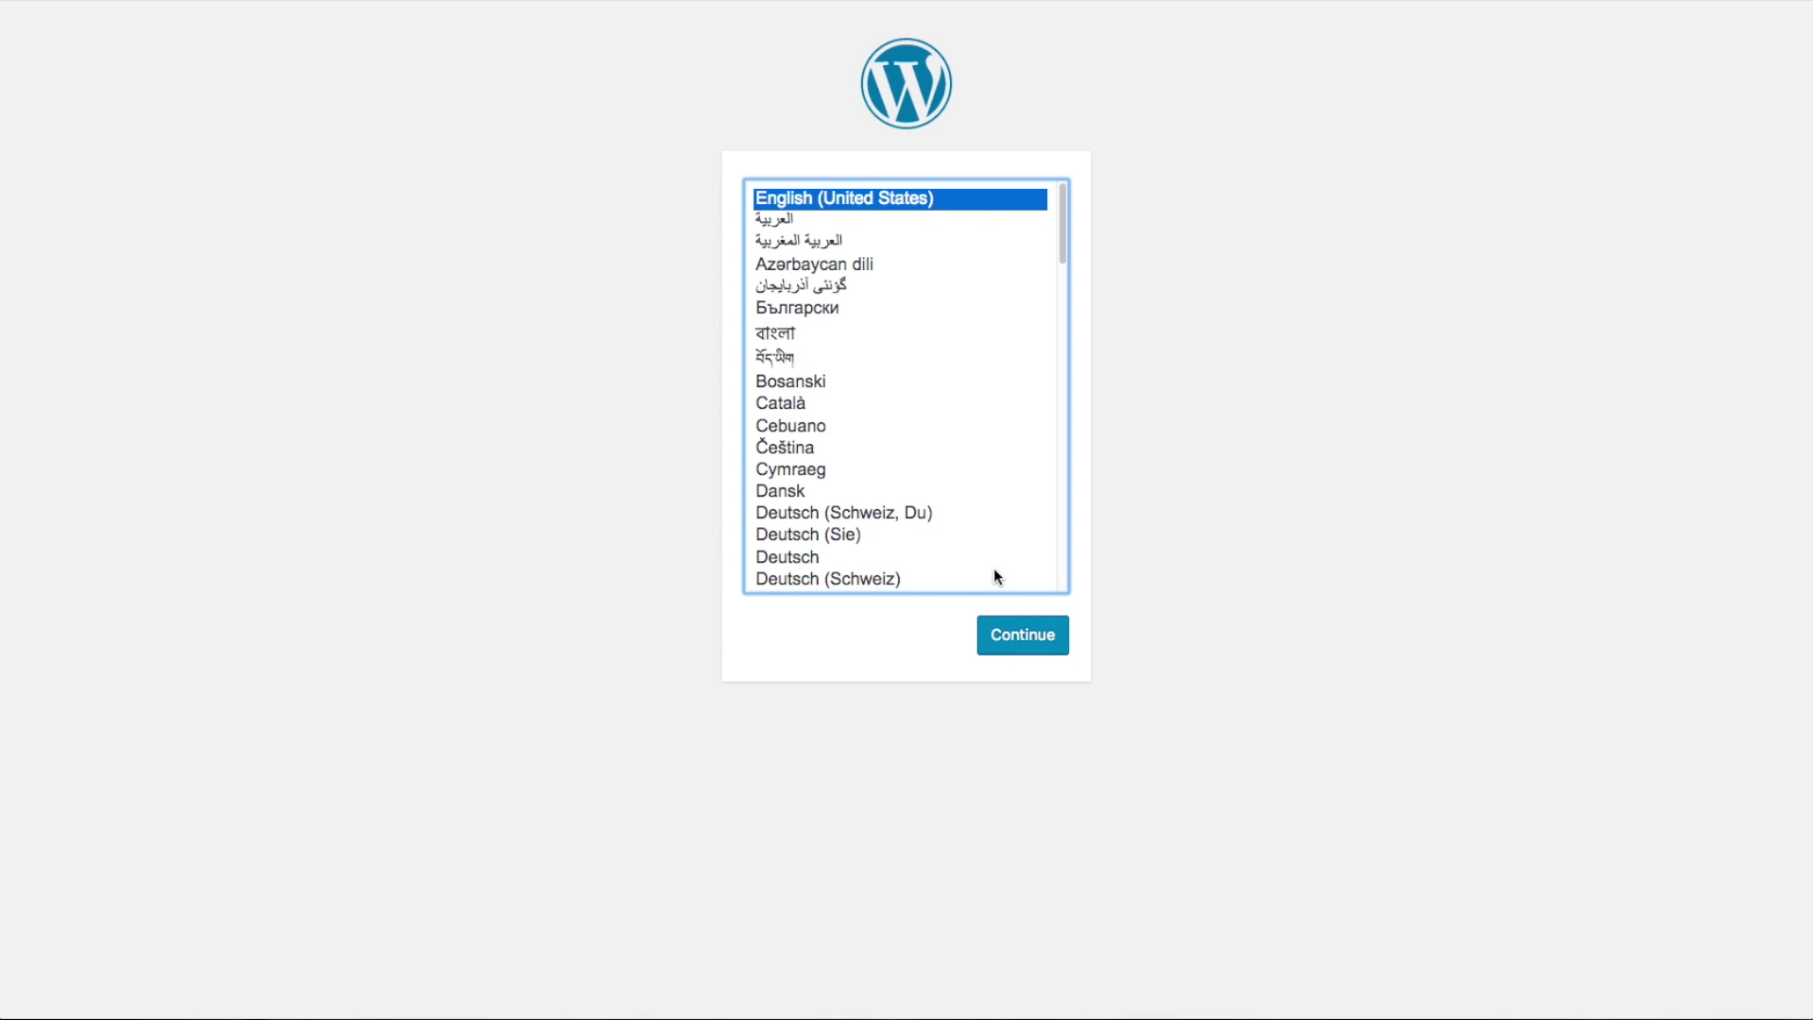
click(1048, 636)
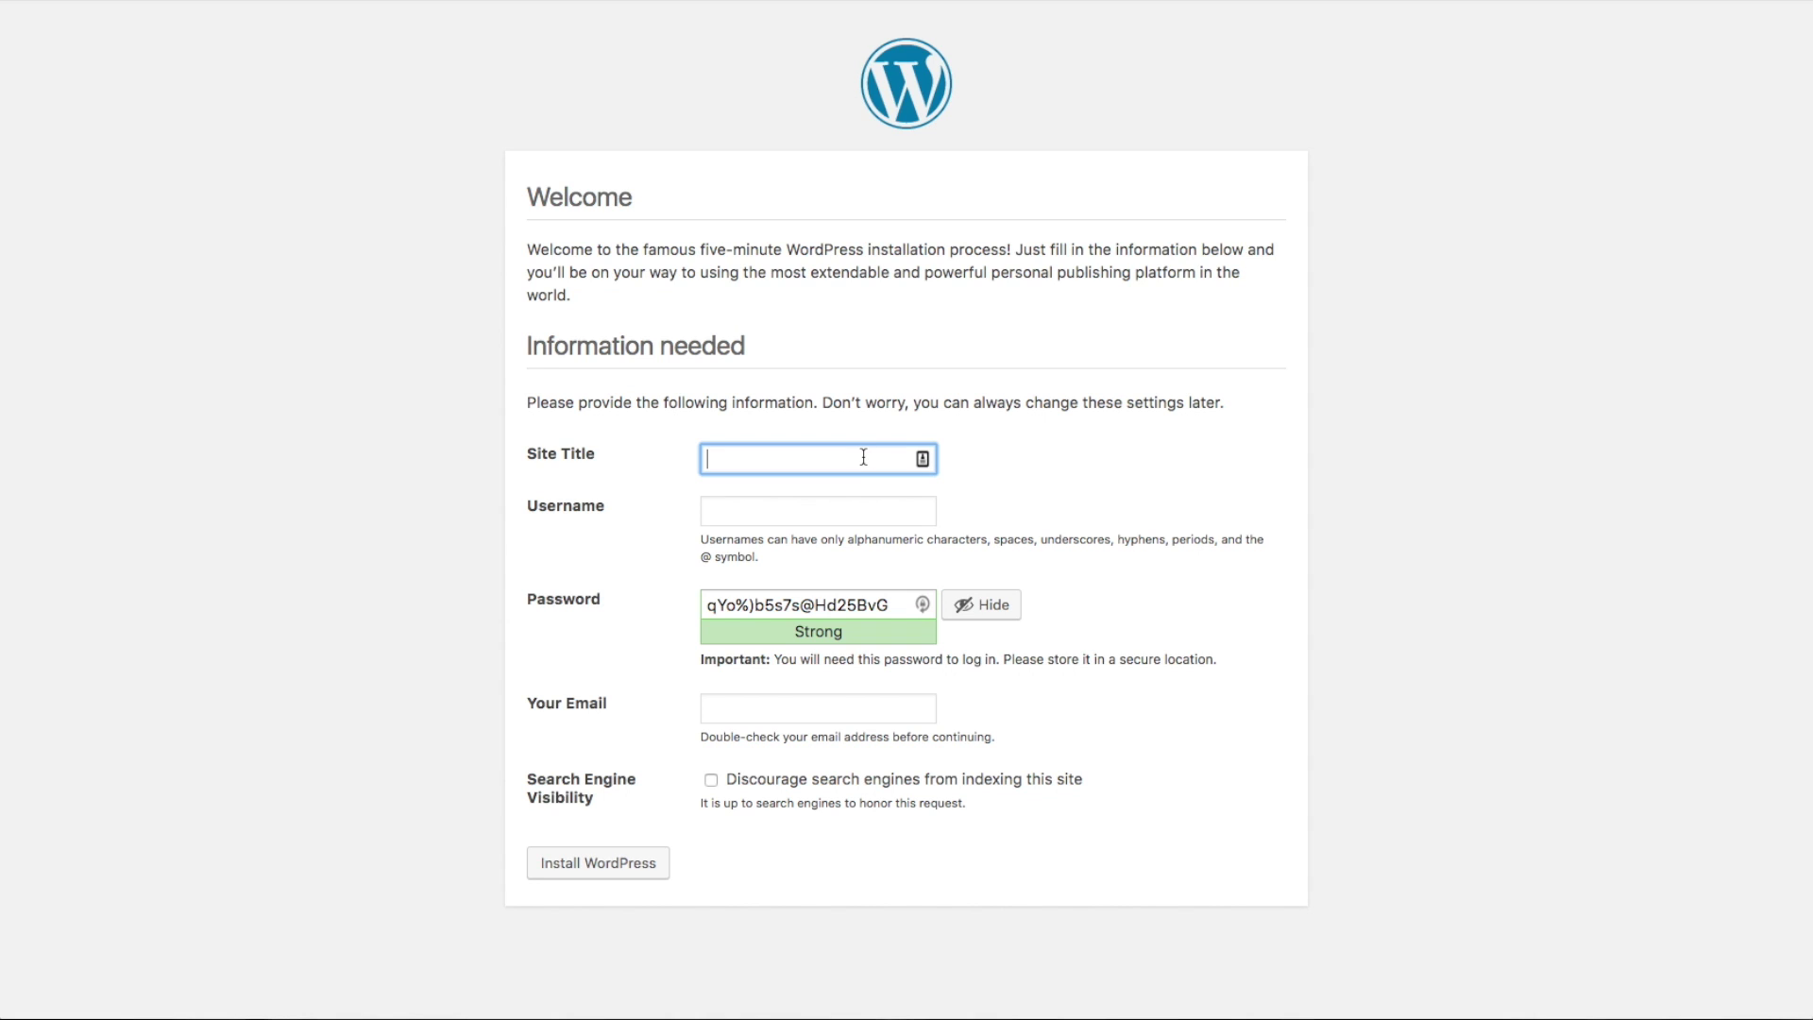
- Enter 'Surf Shop' as the Site Title and fill in the admin username
text(Surf Shop)
key(Tab)
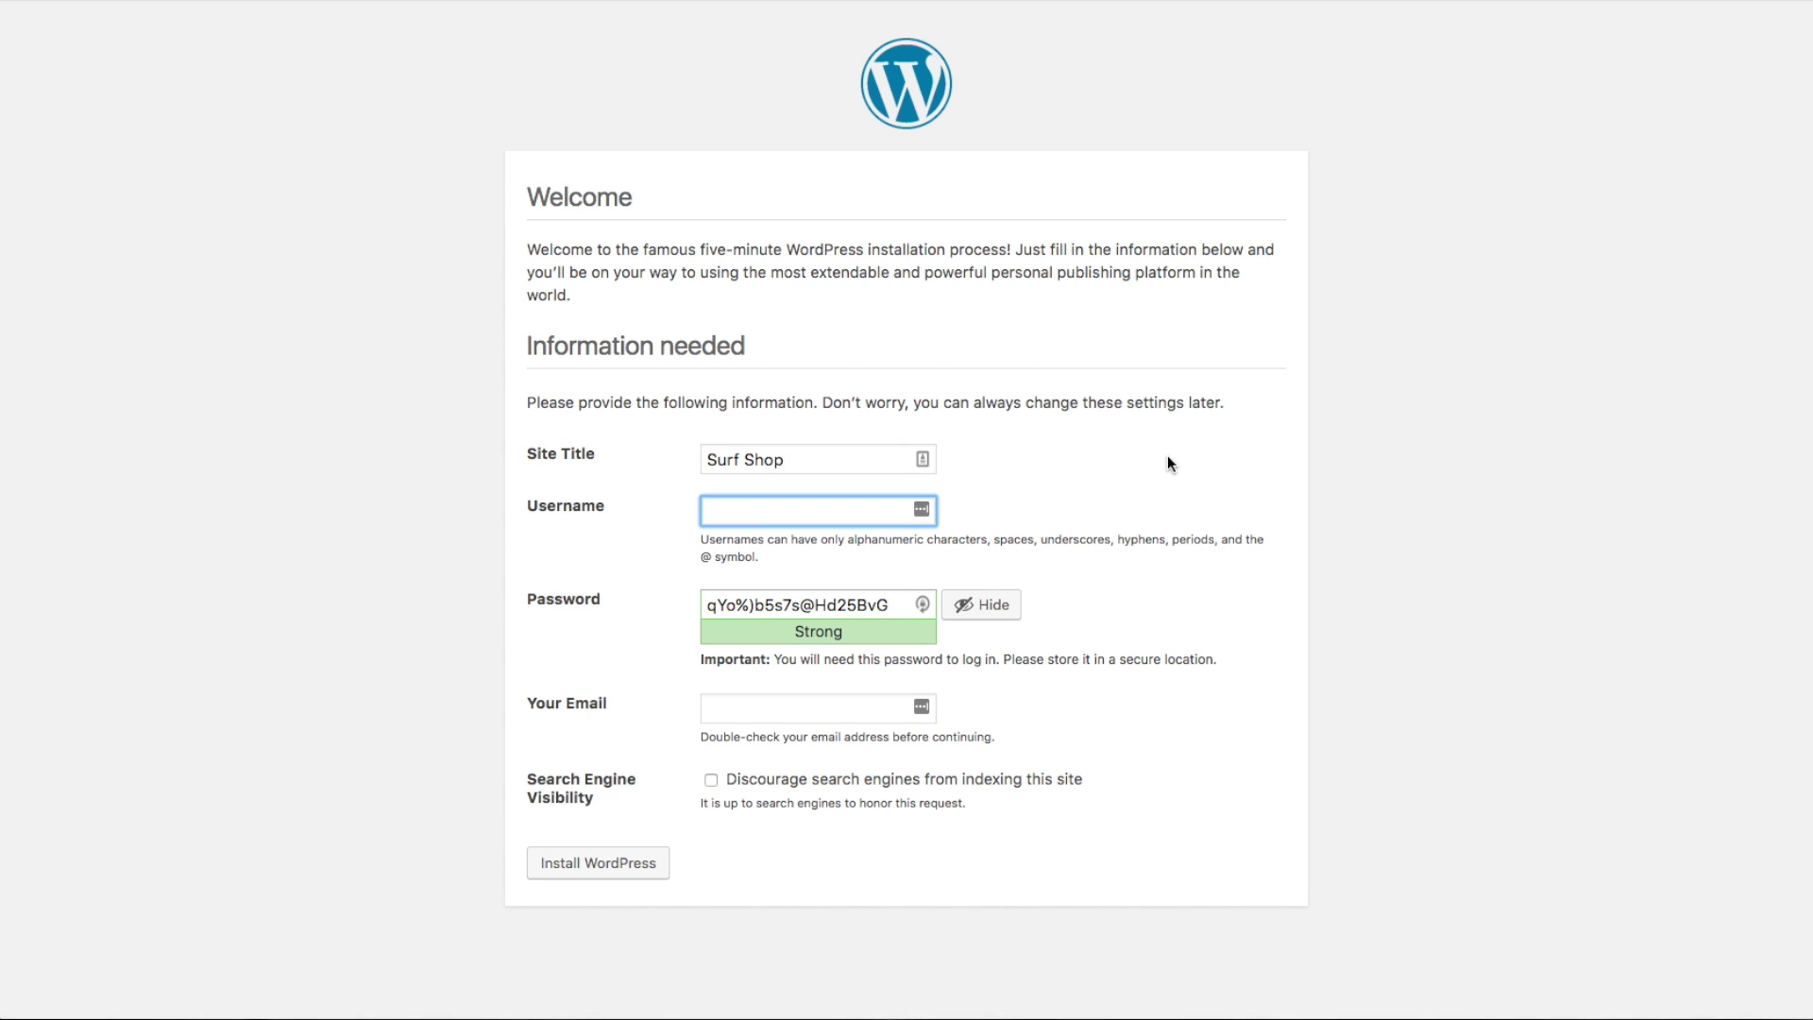
text(realwebsitehints)
- Copy the generated admin password to the clipboard
triple_click(809, 604)
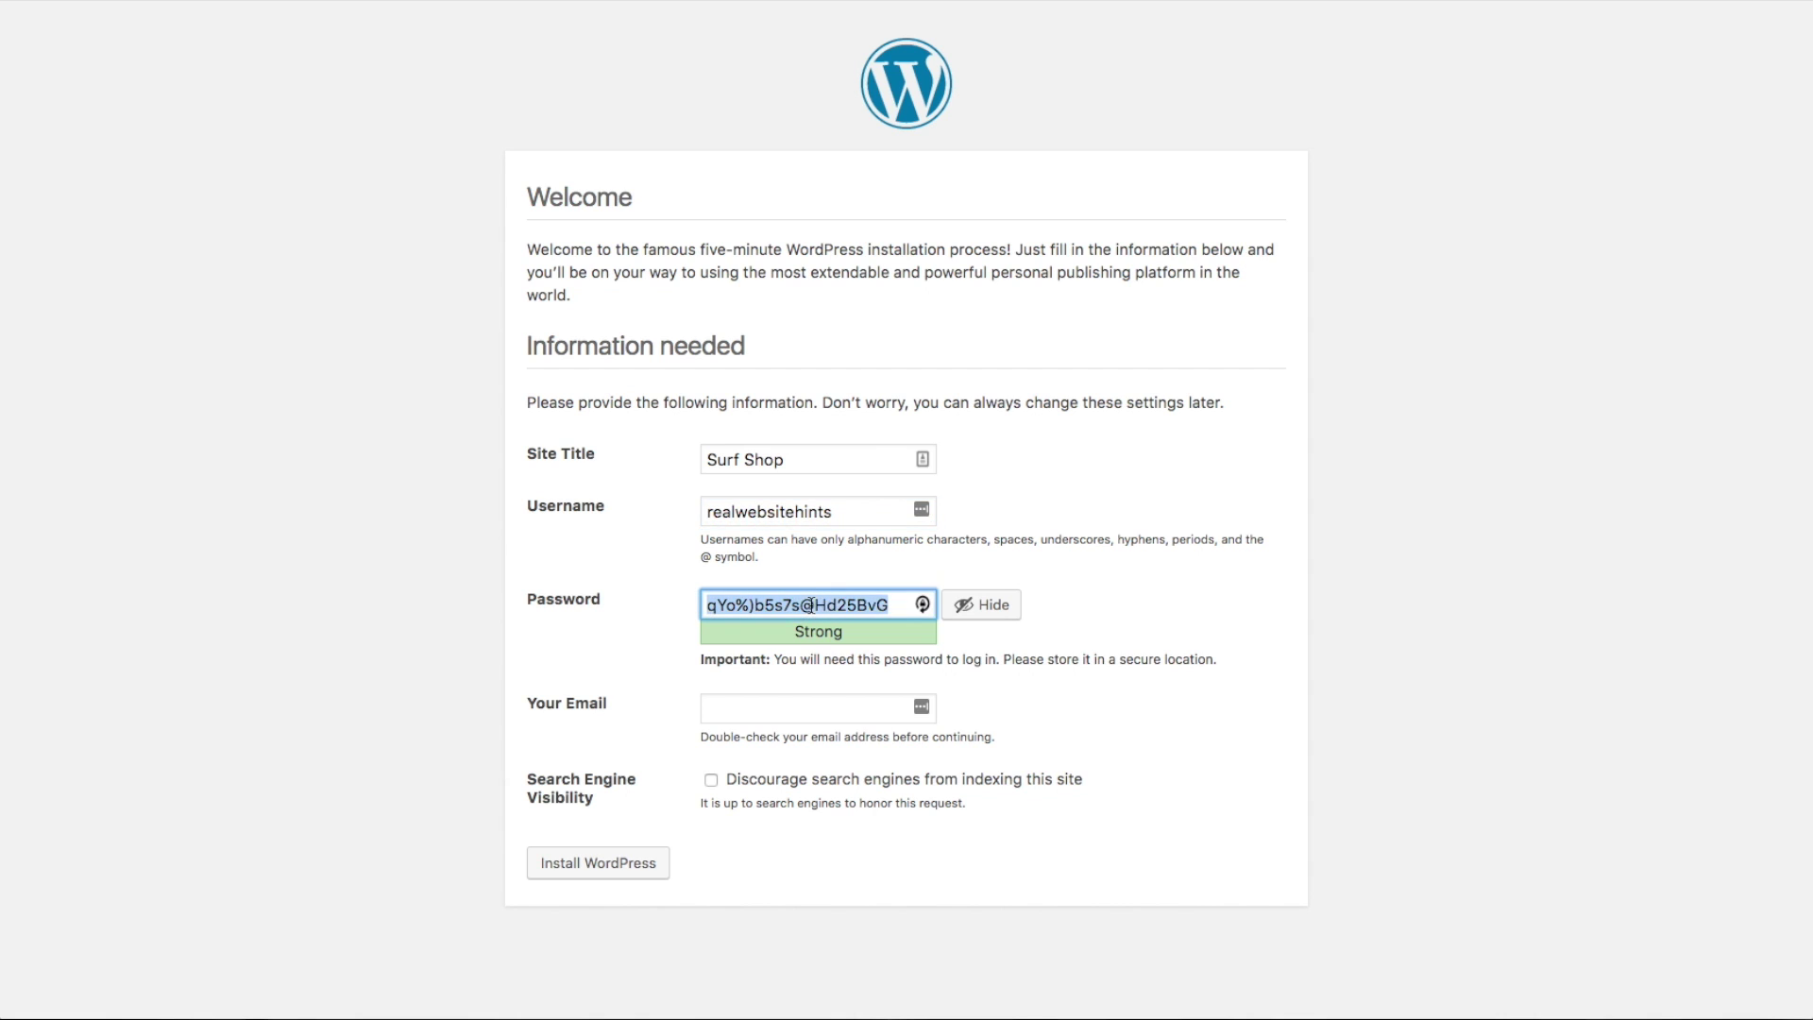
right_click(809, 604)
click(882, 723)
- Enter the administrator's e-mail address in the Your Email field of the installation form
click(839, 706)
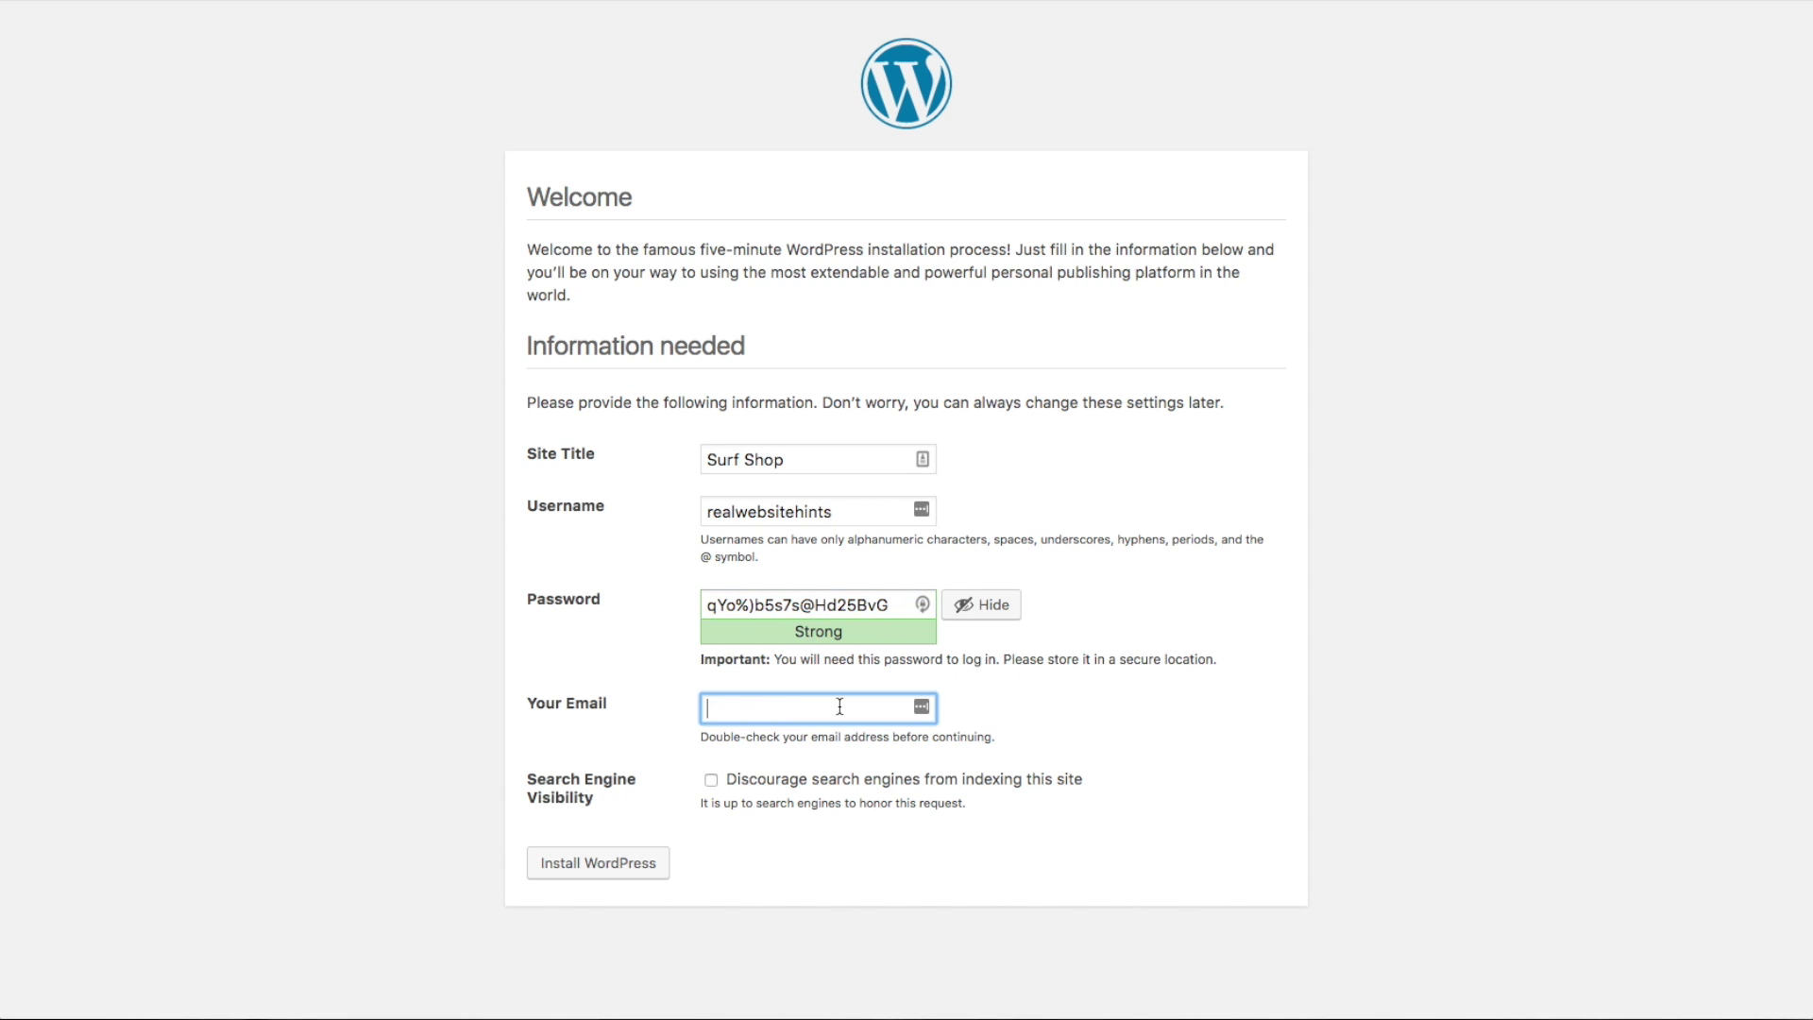
- Install WordPress, then log in to the Surf Shop dashboard with the admin username and password
click(647, 859)
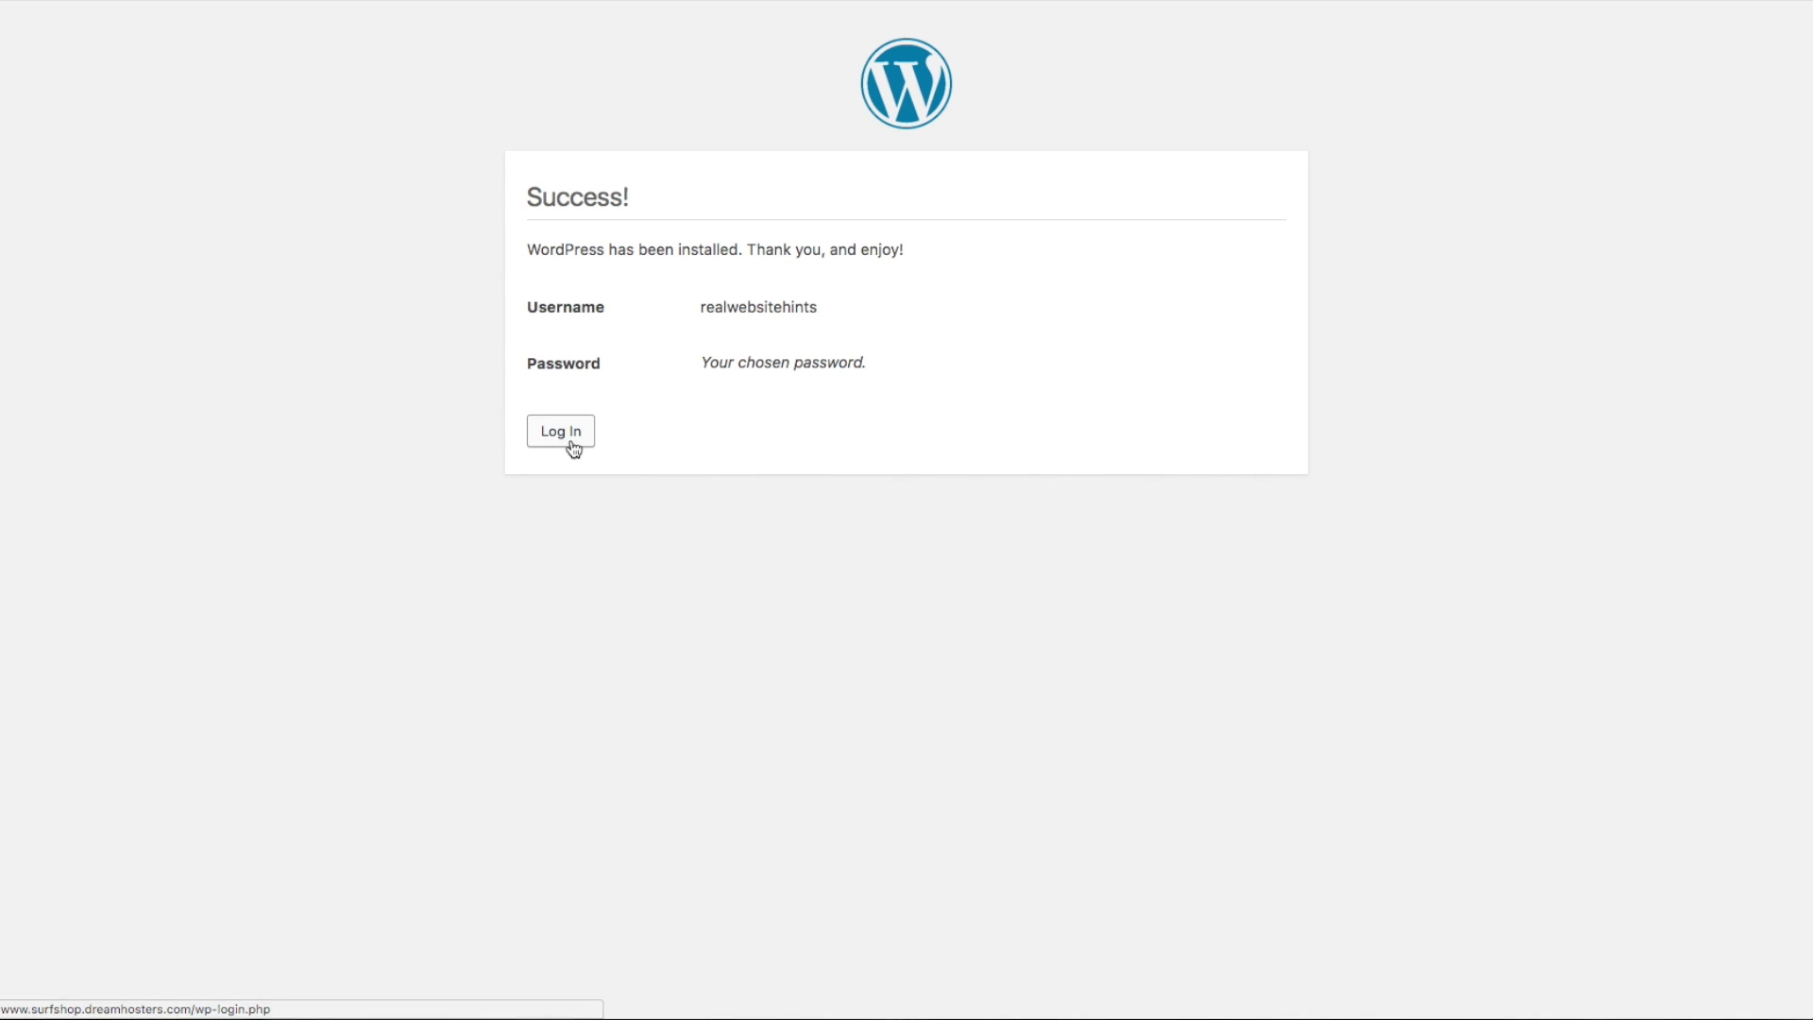
click(572, 440)
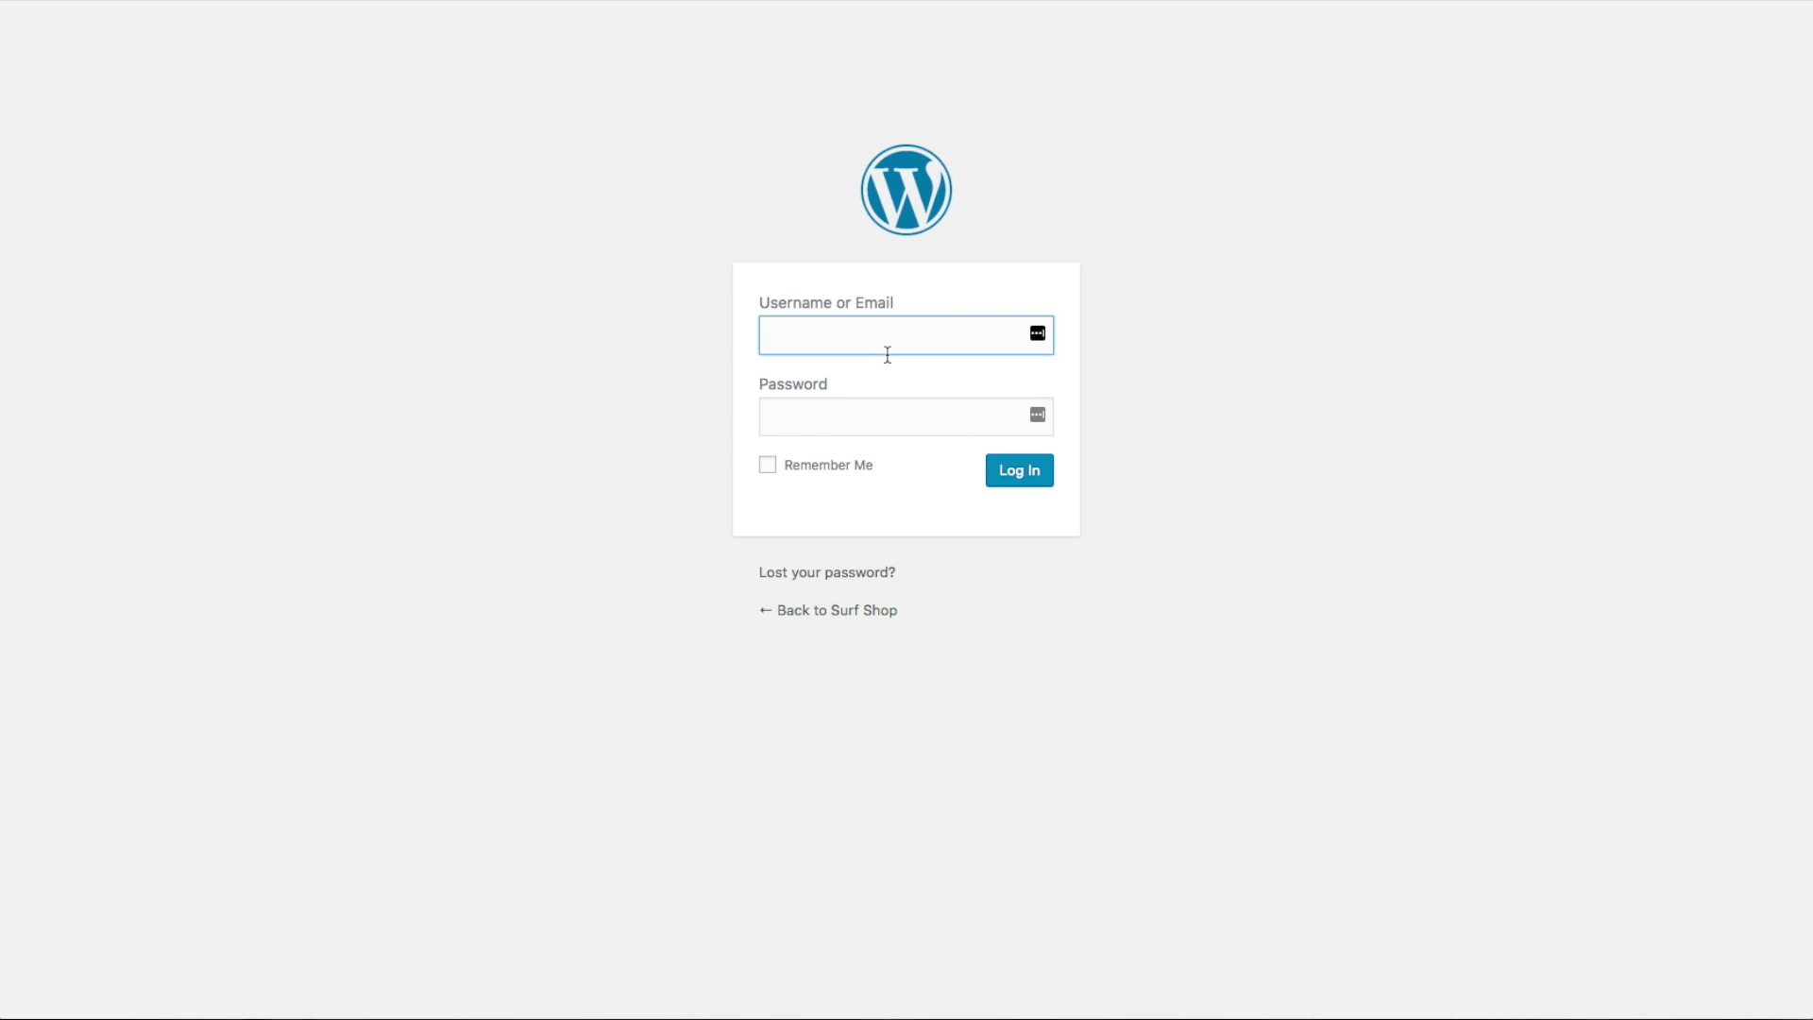
text(realwebsitehints)
key(Tab)
click(1038, 471)
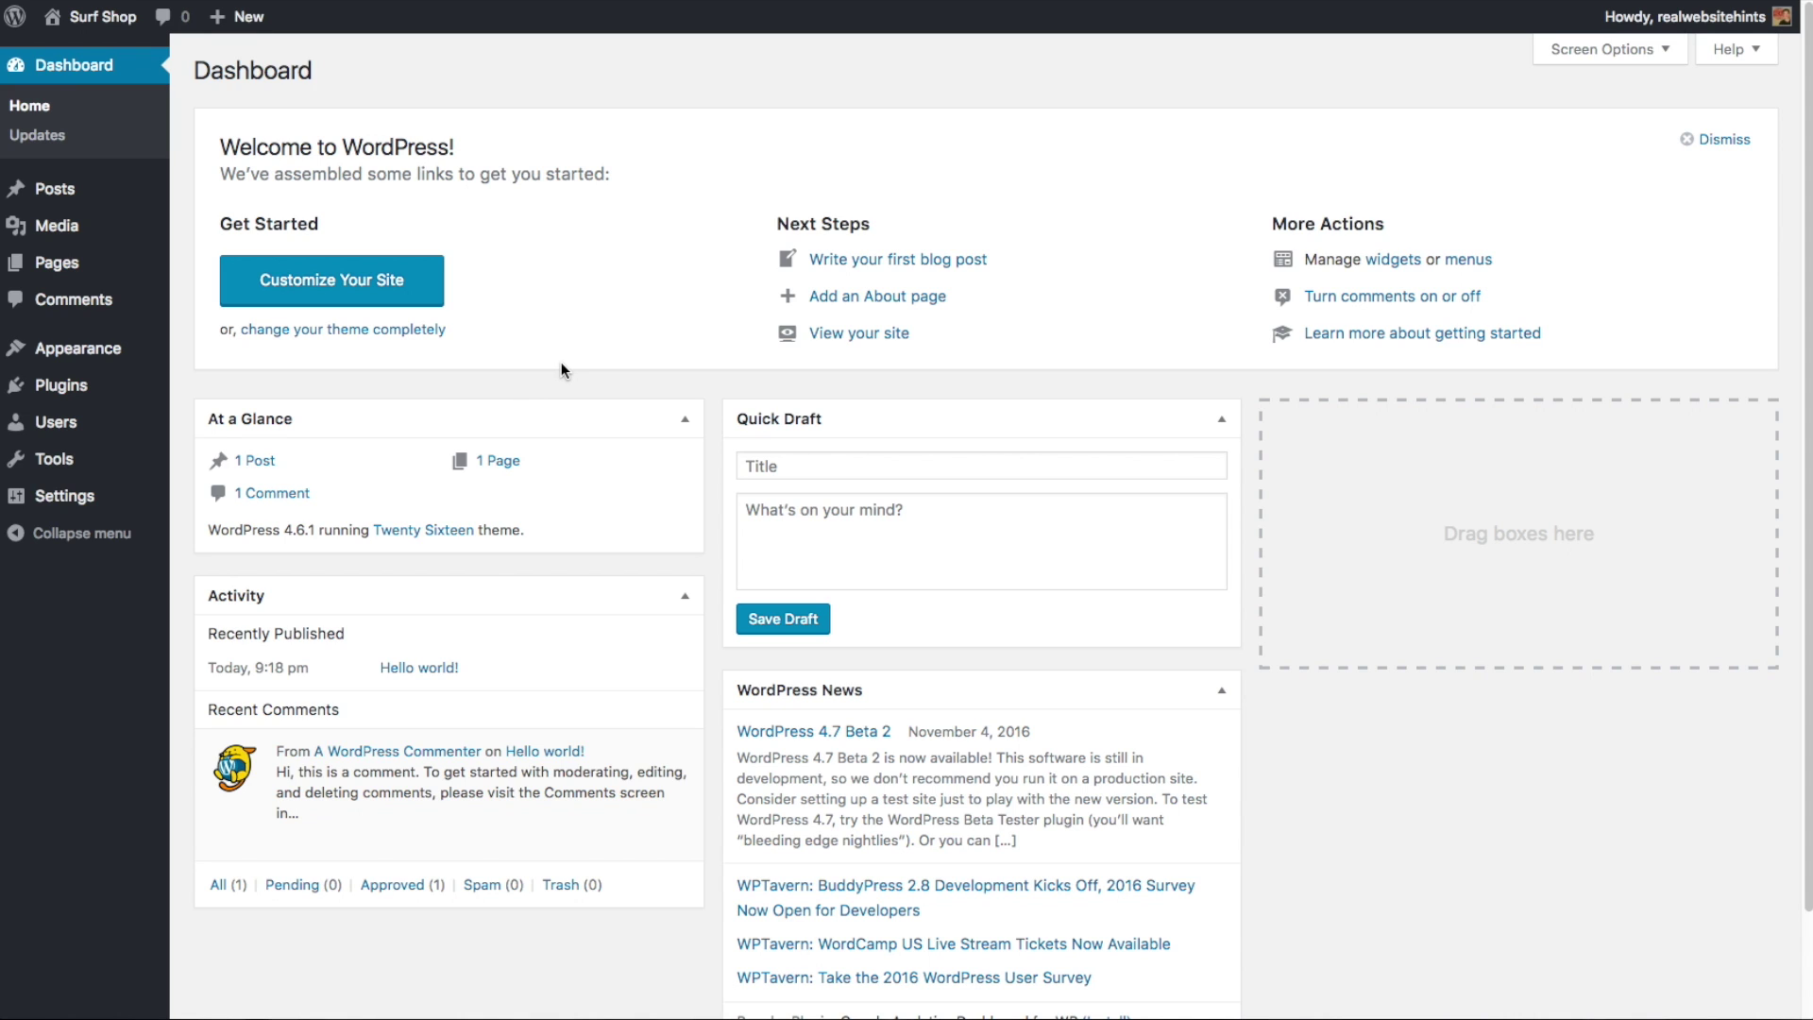
- In General Settings, change the tagline to 'Surboard Shop for Surf Town' and save
mouse_move(83, 502)
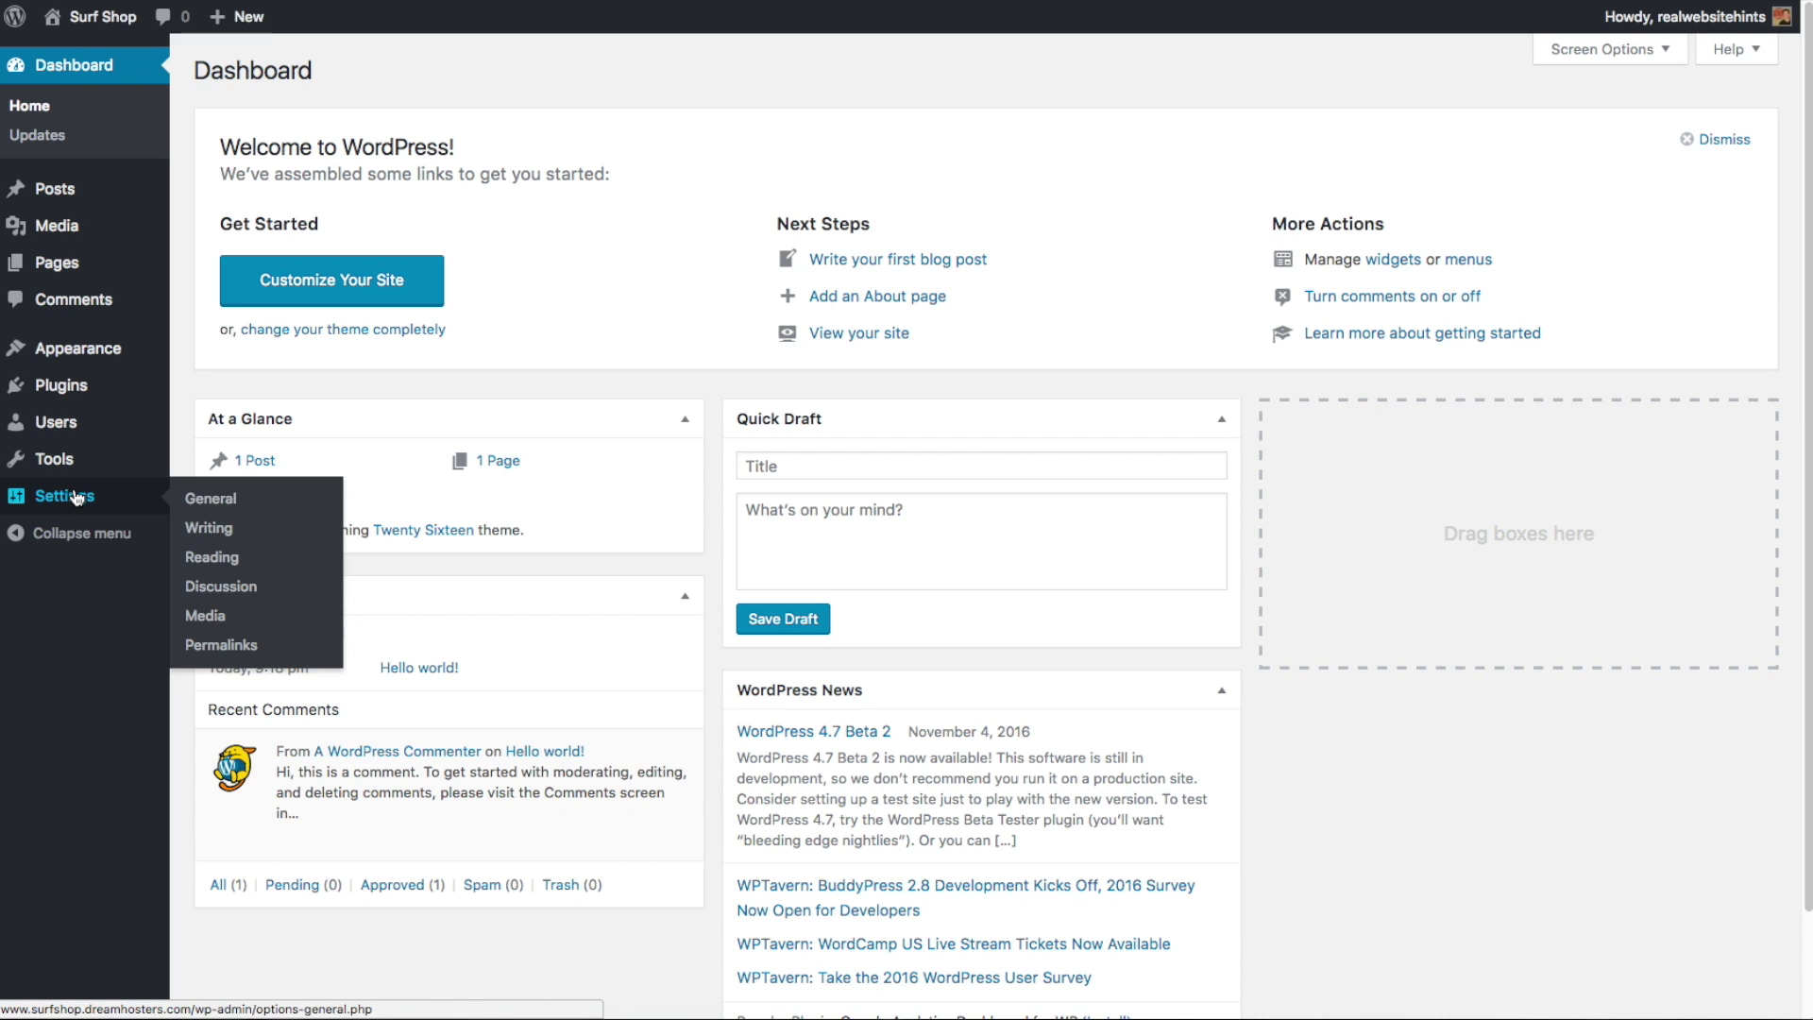
click(190, 503)
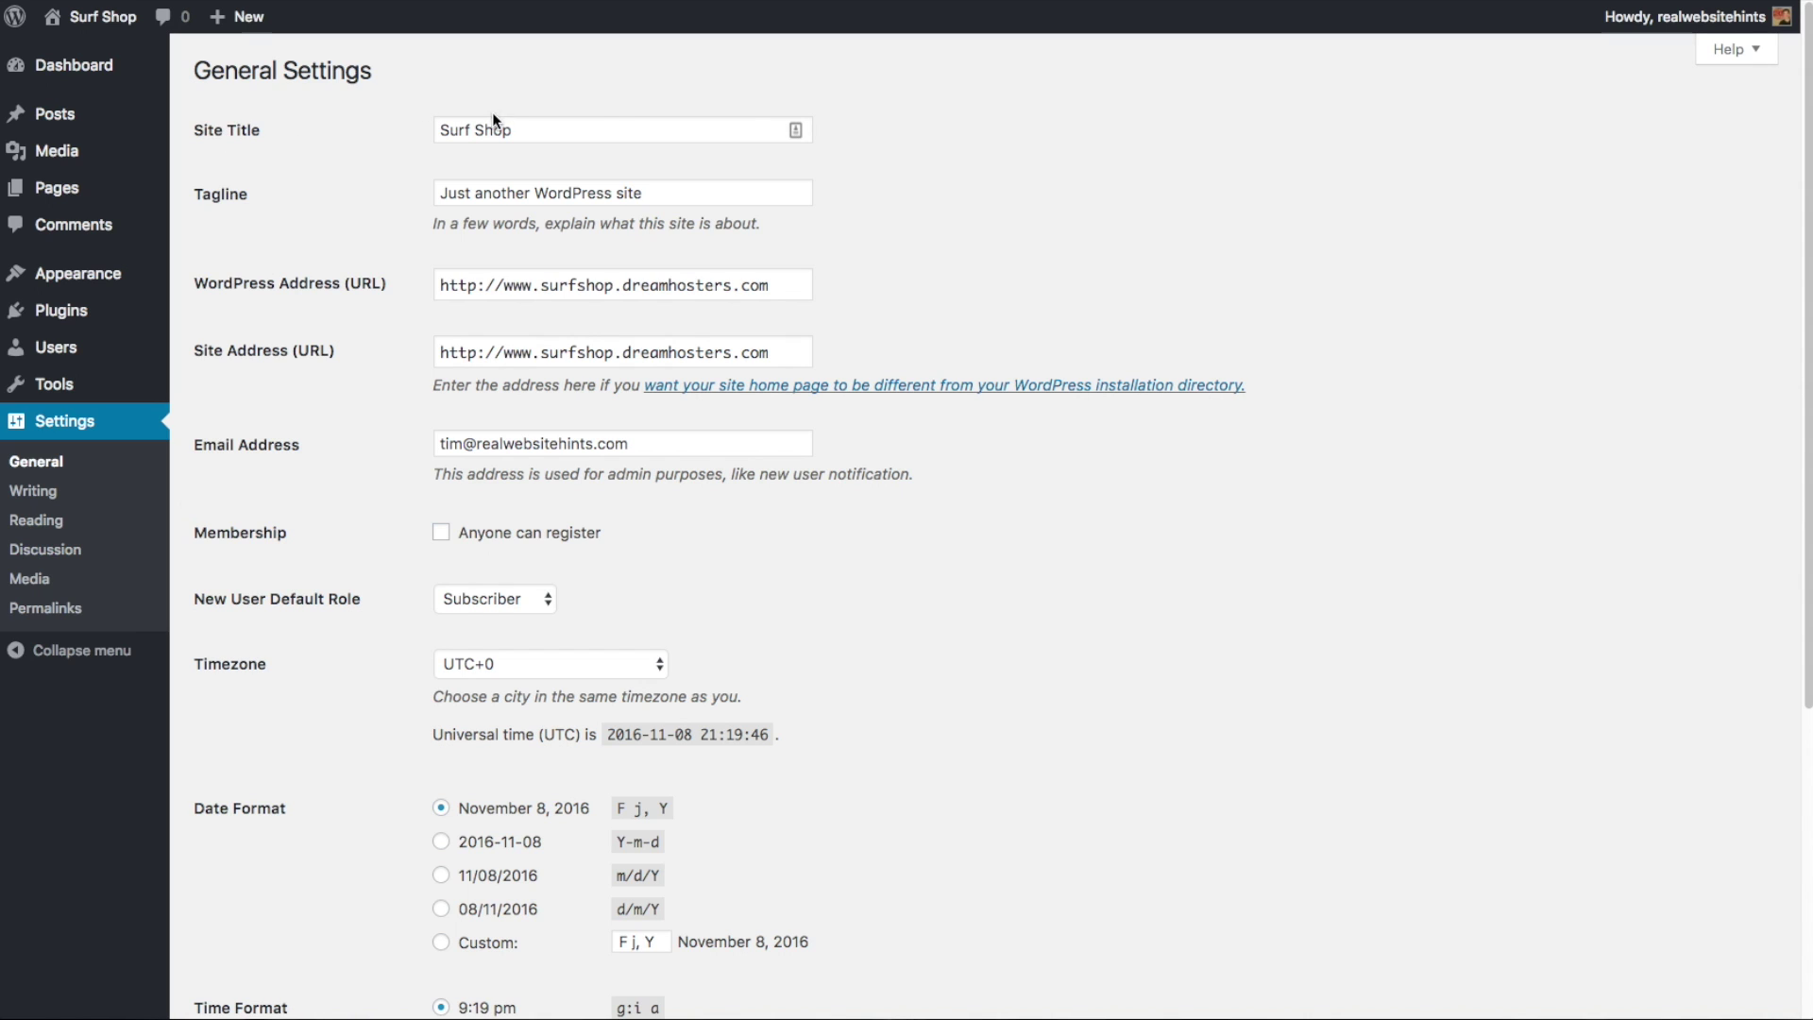
triple_click(678, 193)
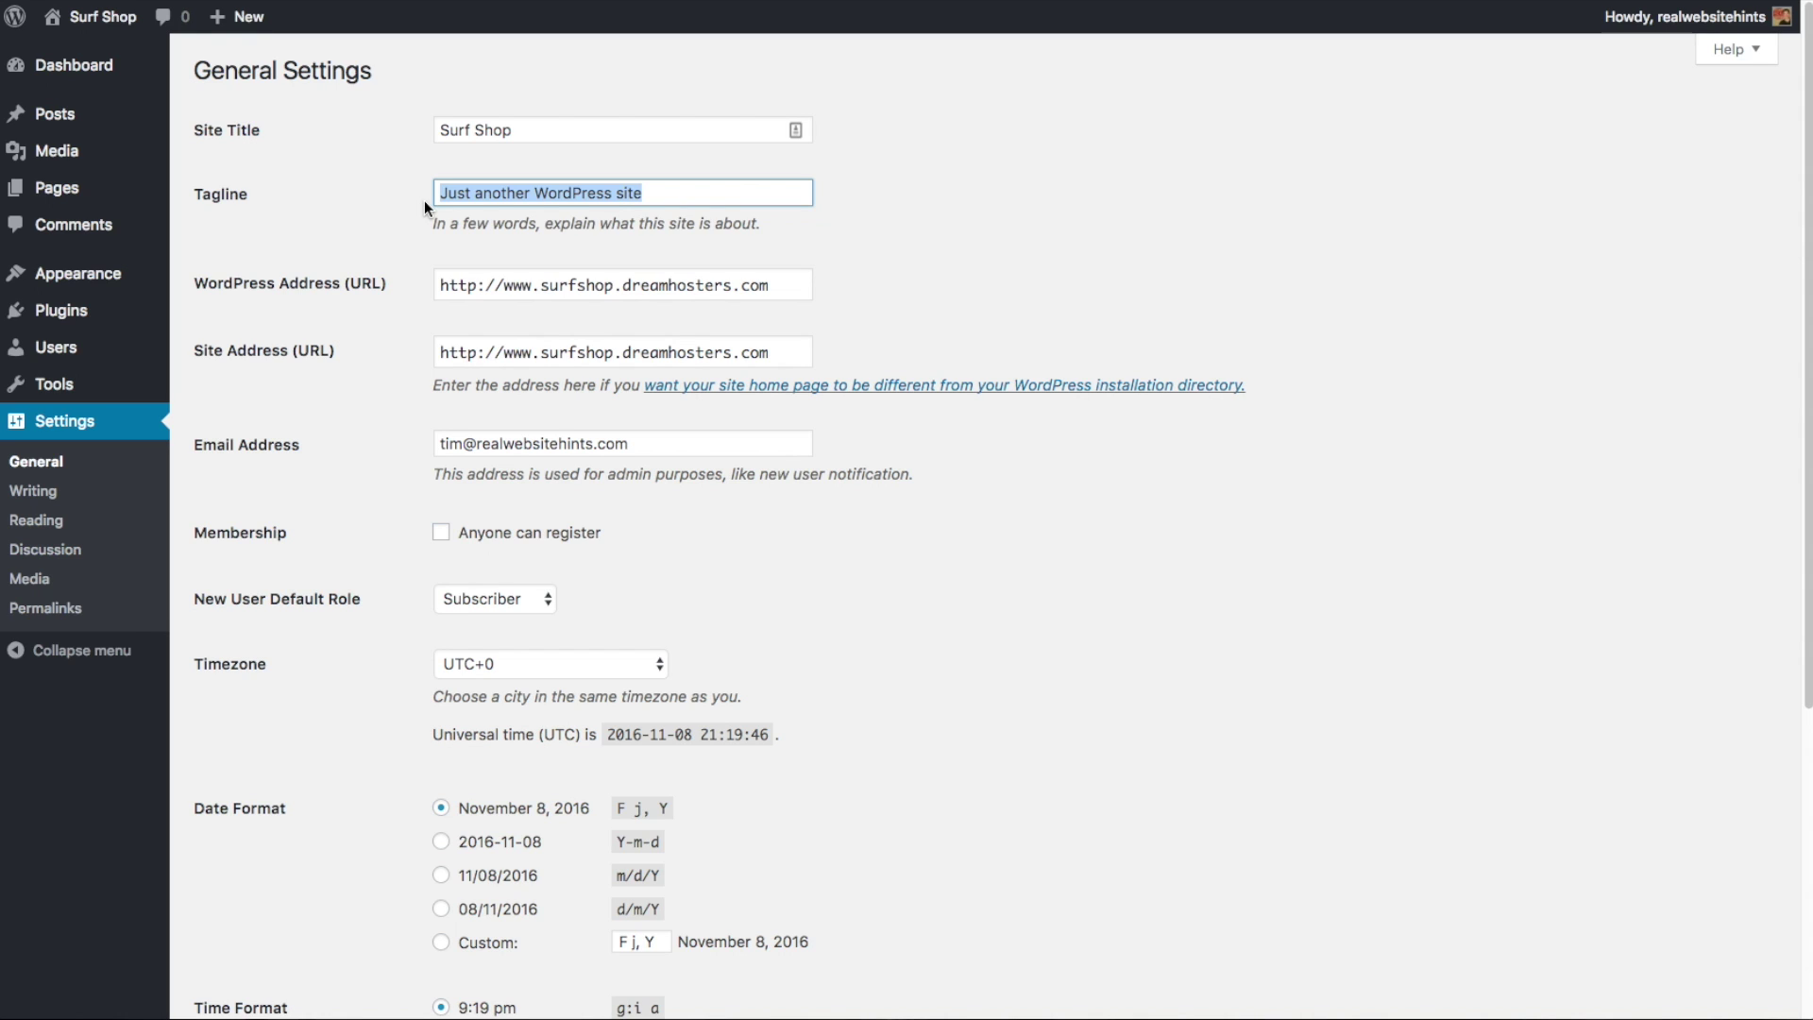
text(Surboards Sh)
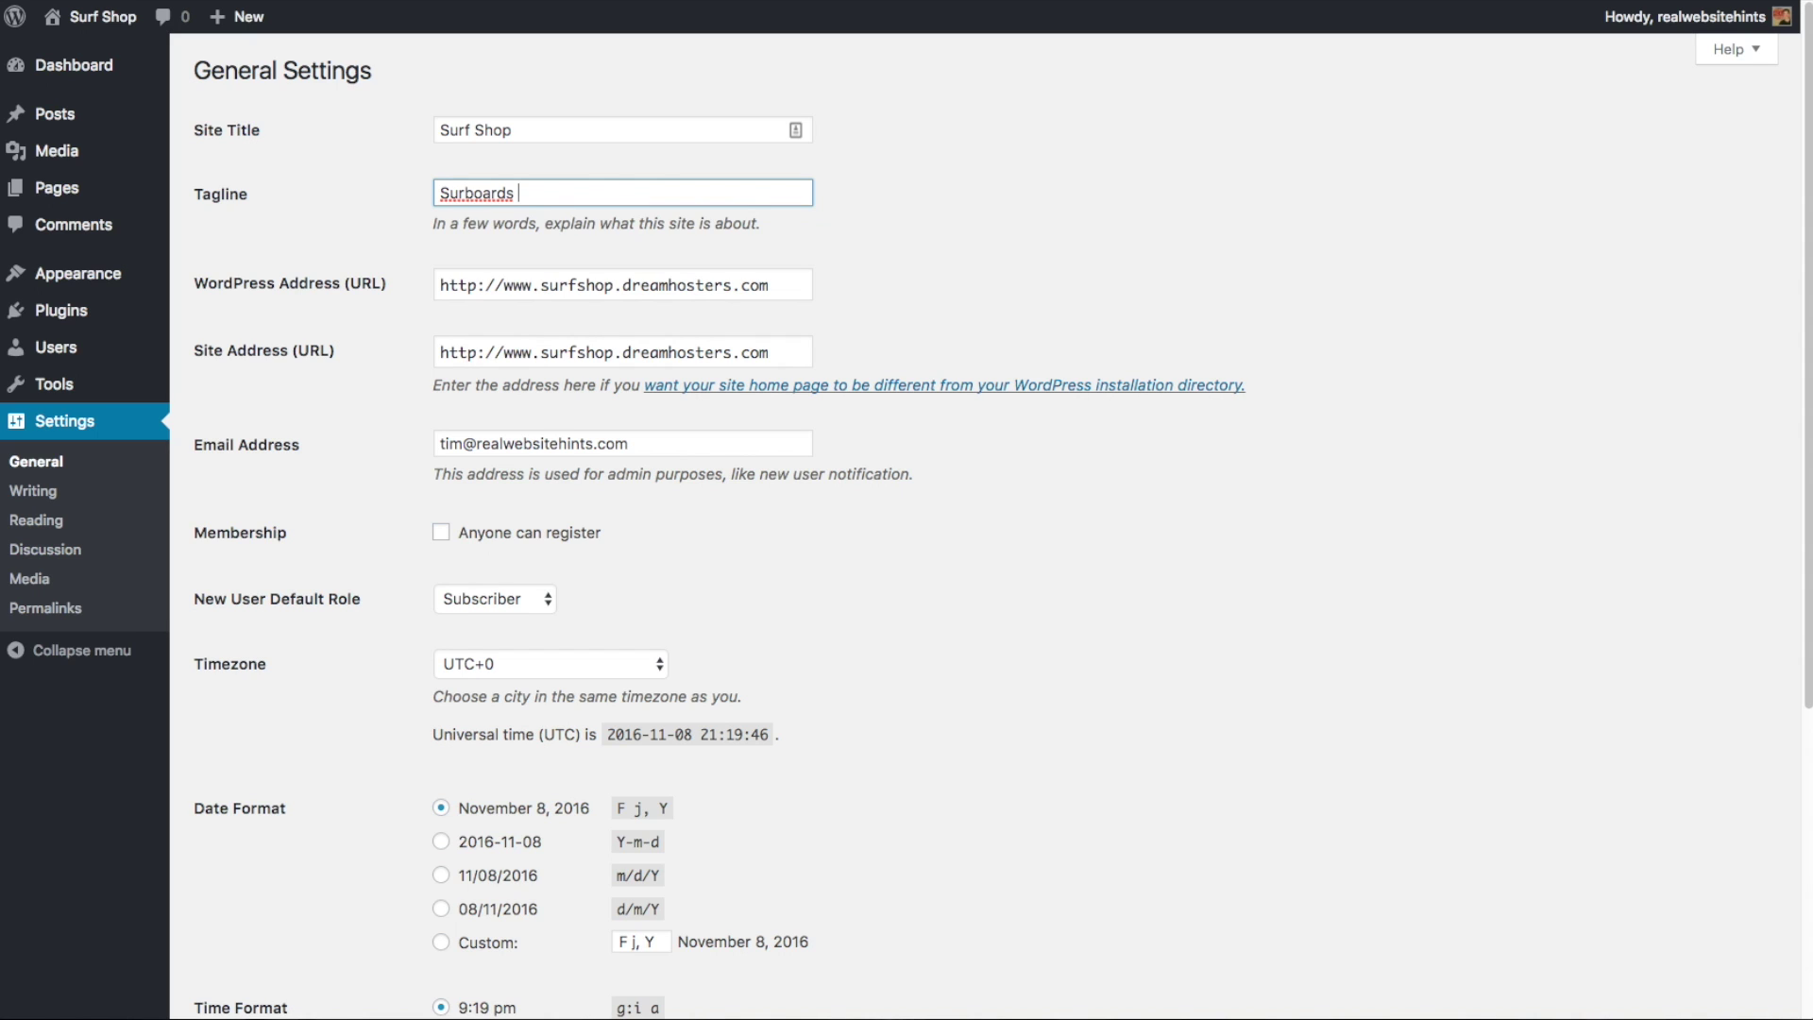
key(BackSpace)
key(BackSpace)
key(BackSpace)
key(BackSpace)
text(Shop for Surf Town)
click(906, 253)
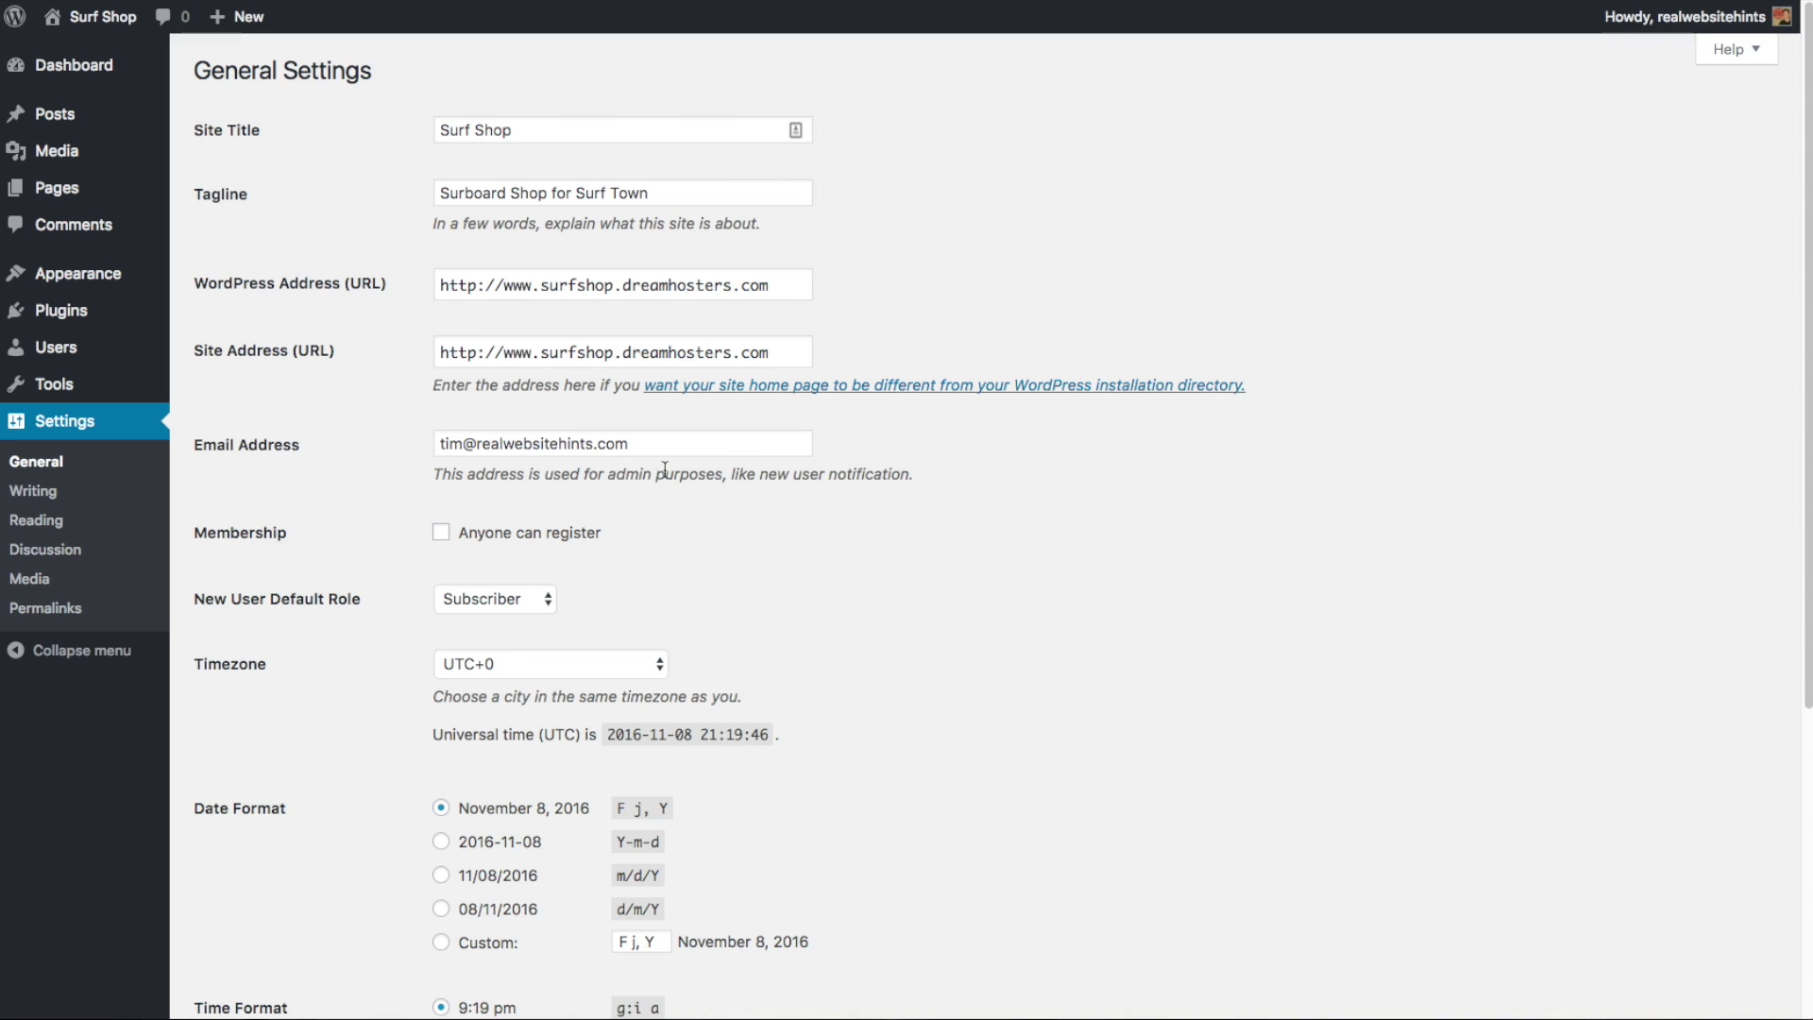
scroll(729, 526, down, 5)
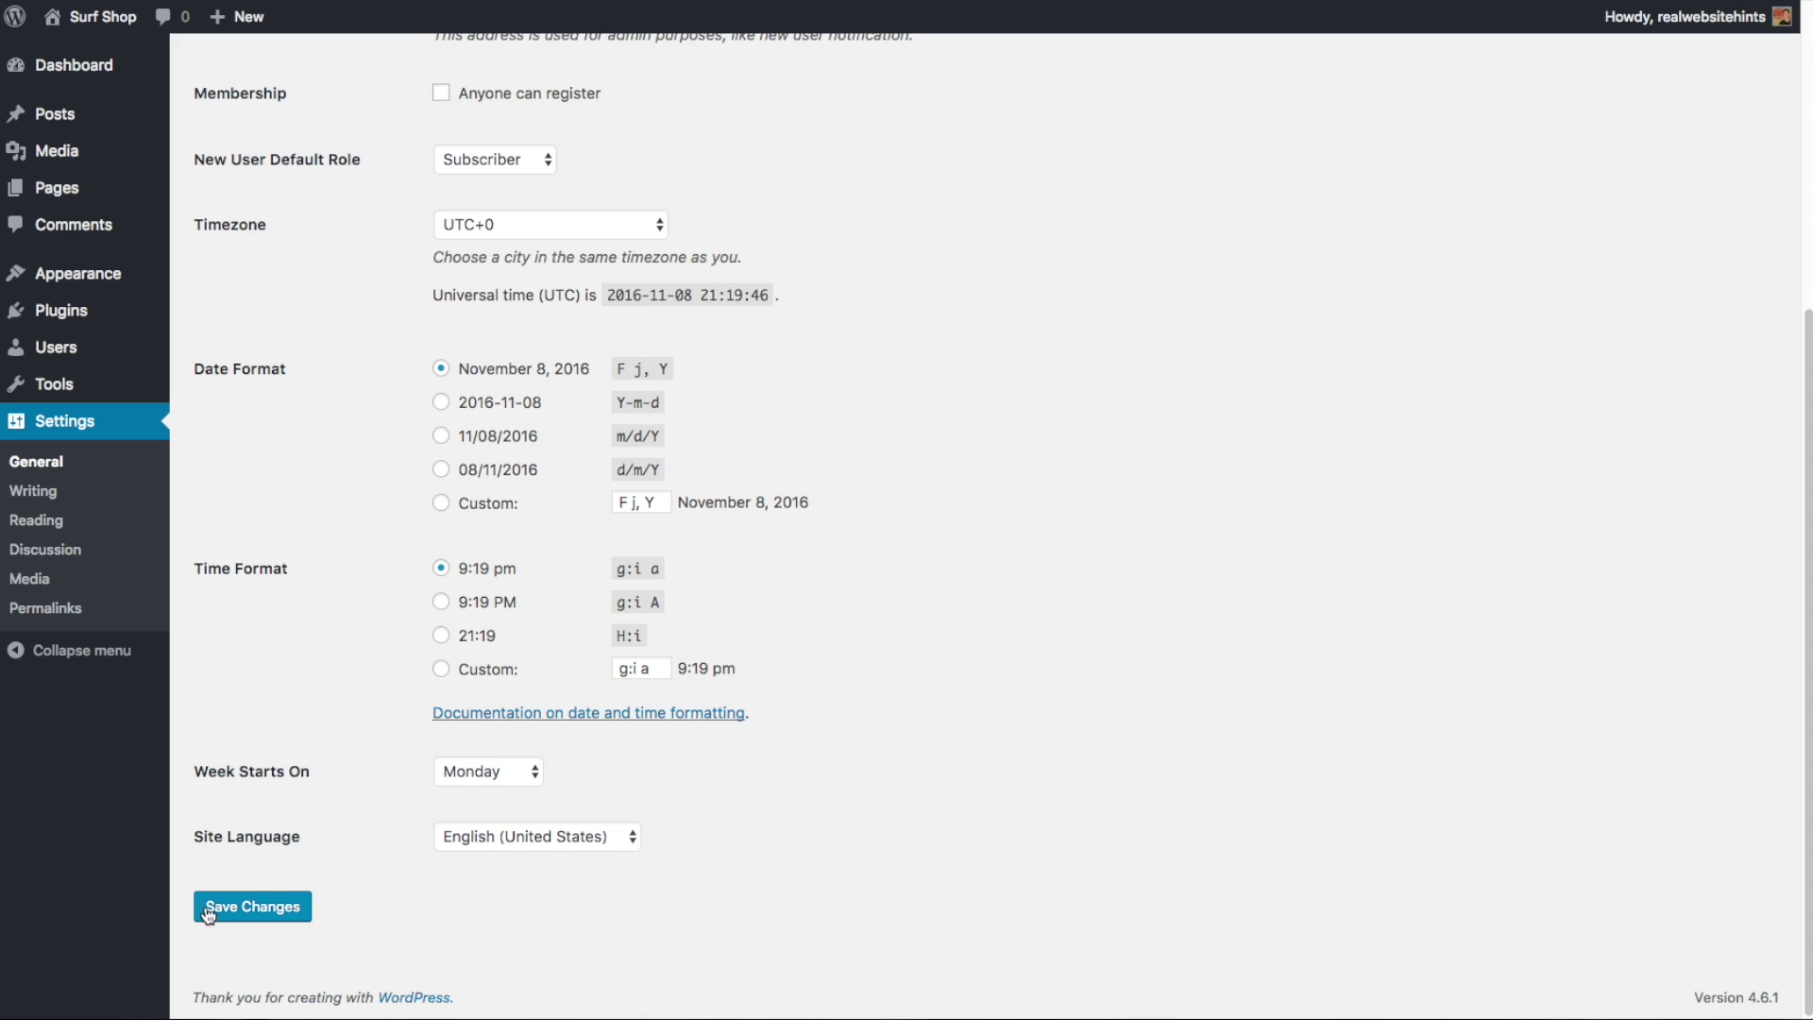
click(268, 907)
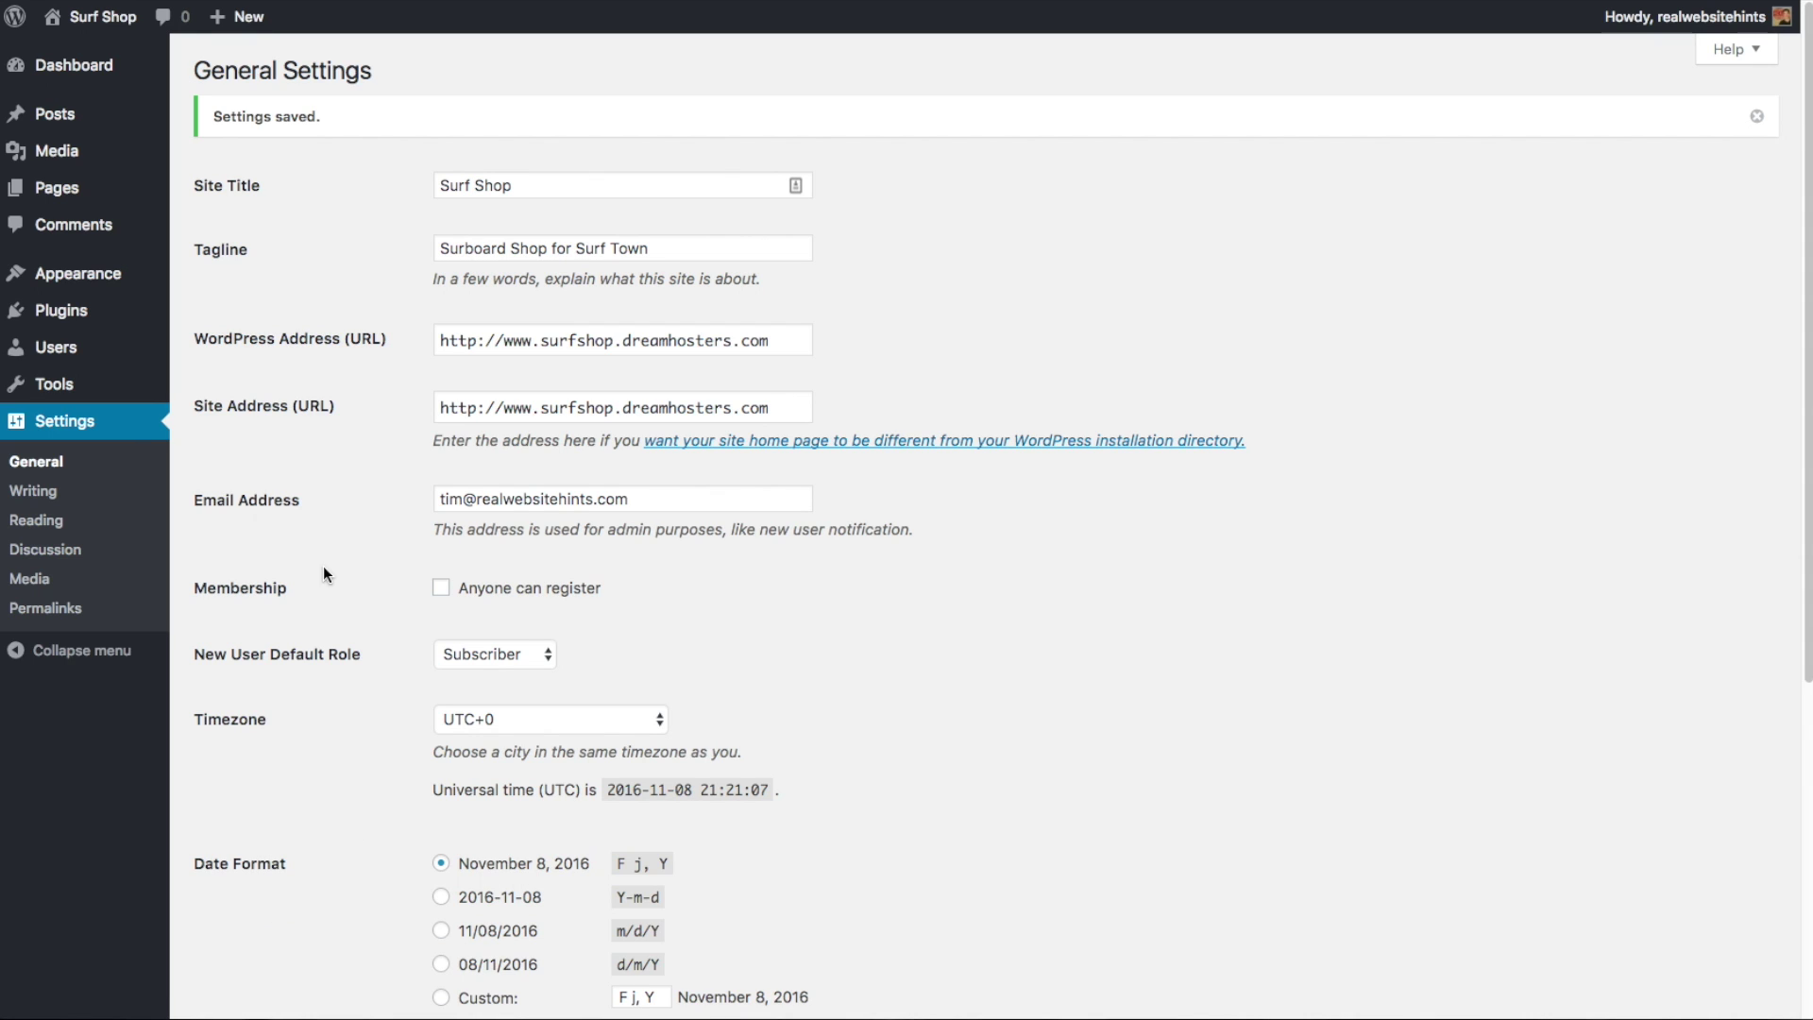
- In Permalink Settings, select the Post name structure /%postname%/
click(51, 616)
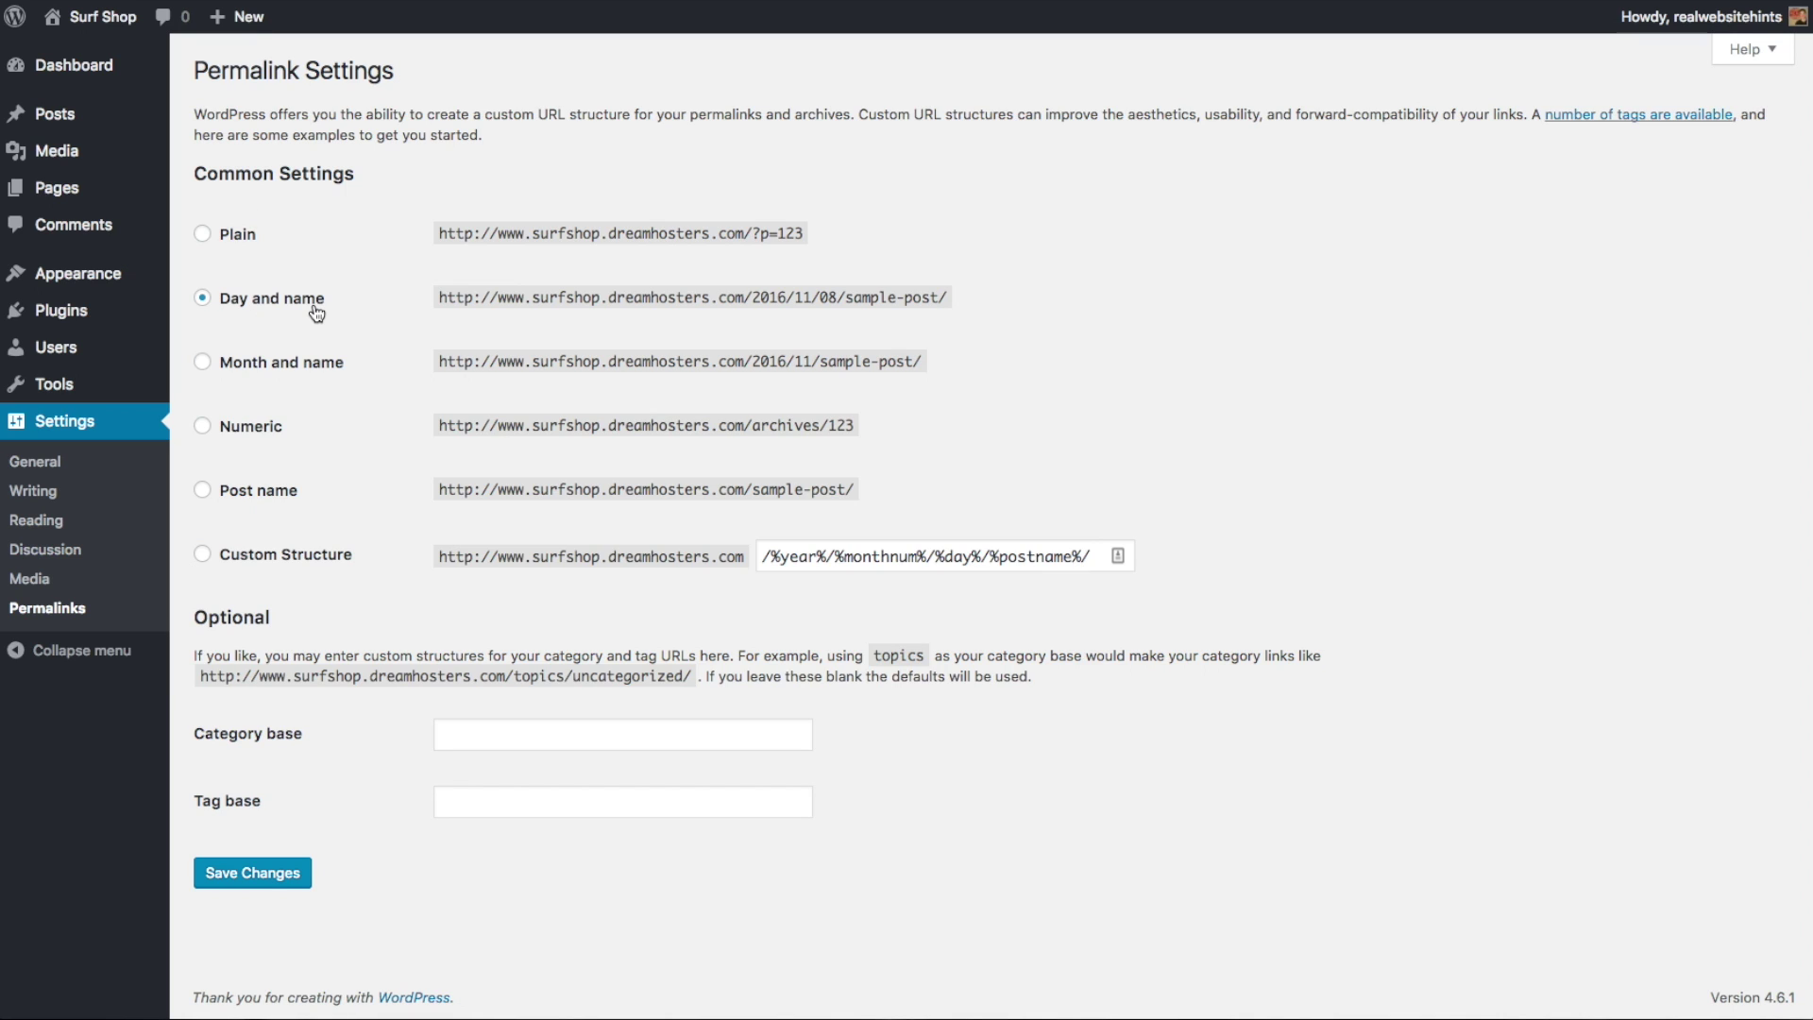
click(202, 489)
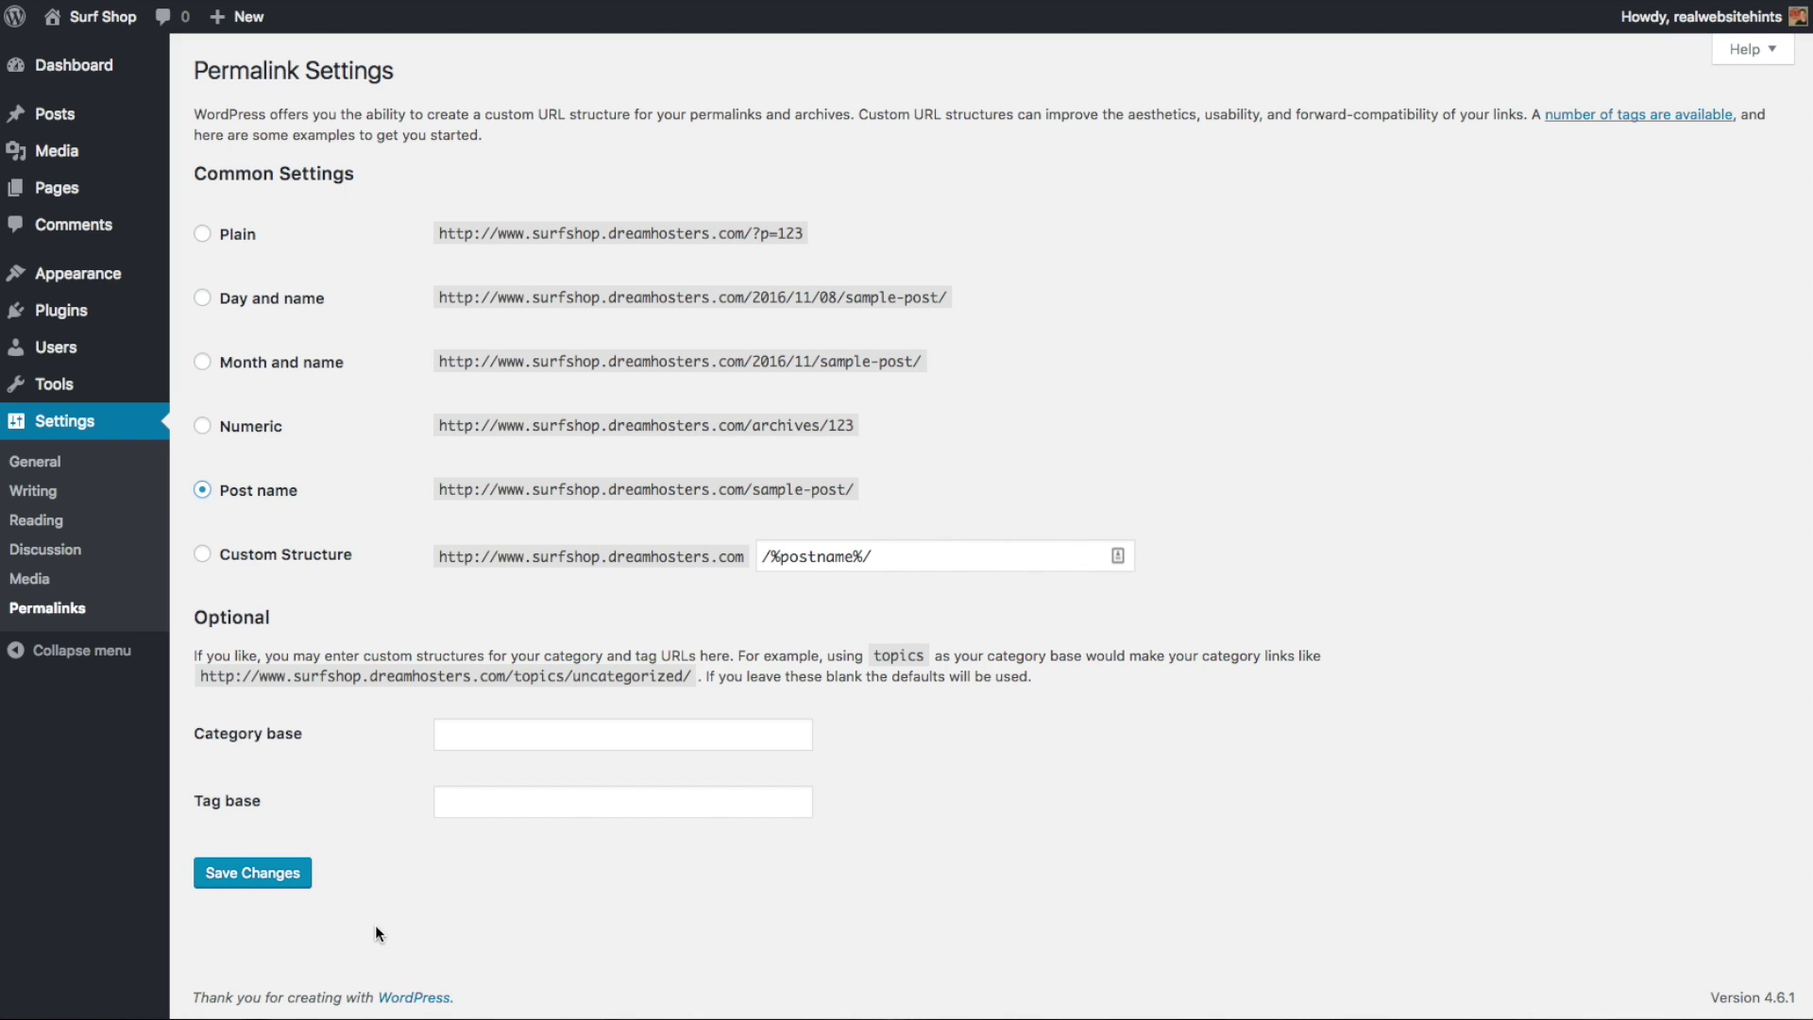
- Save the post-name permalink structure and go to the Installed Plugins list
click(286, 892)
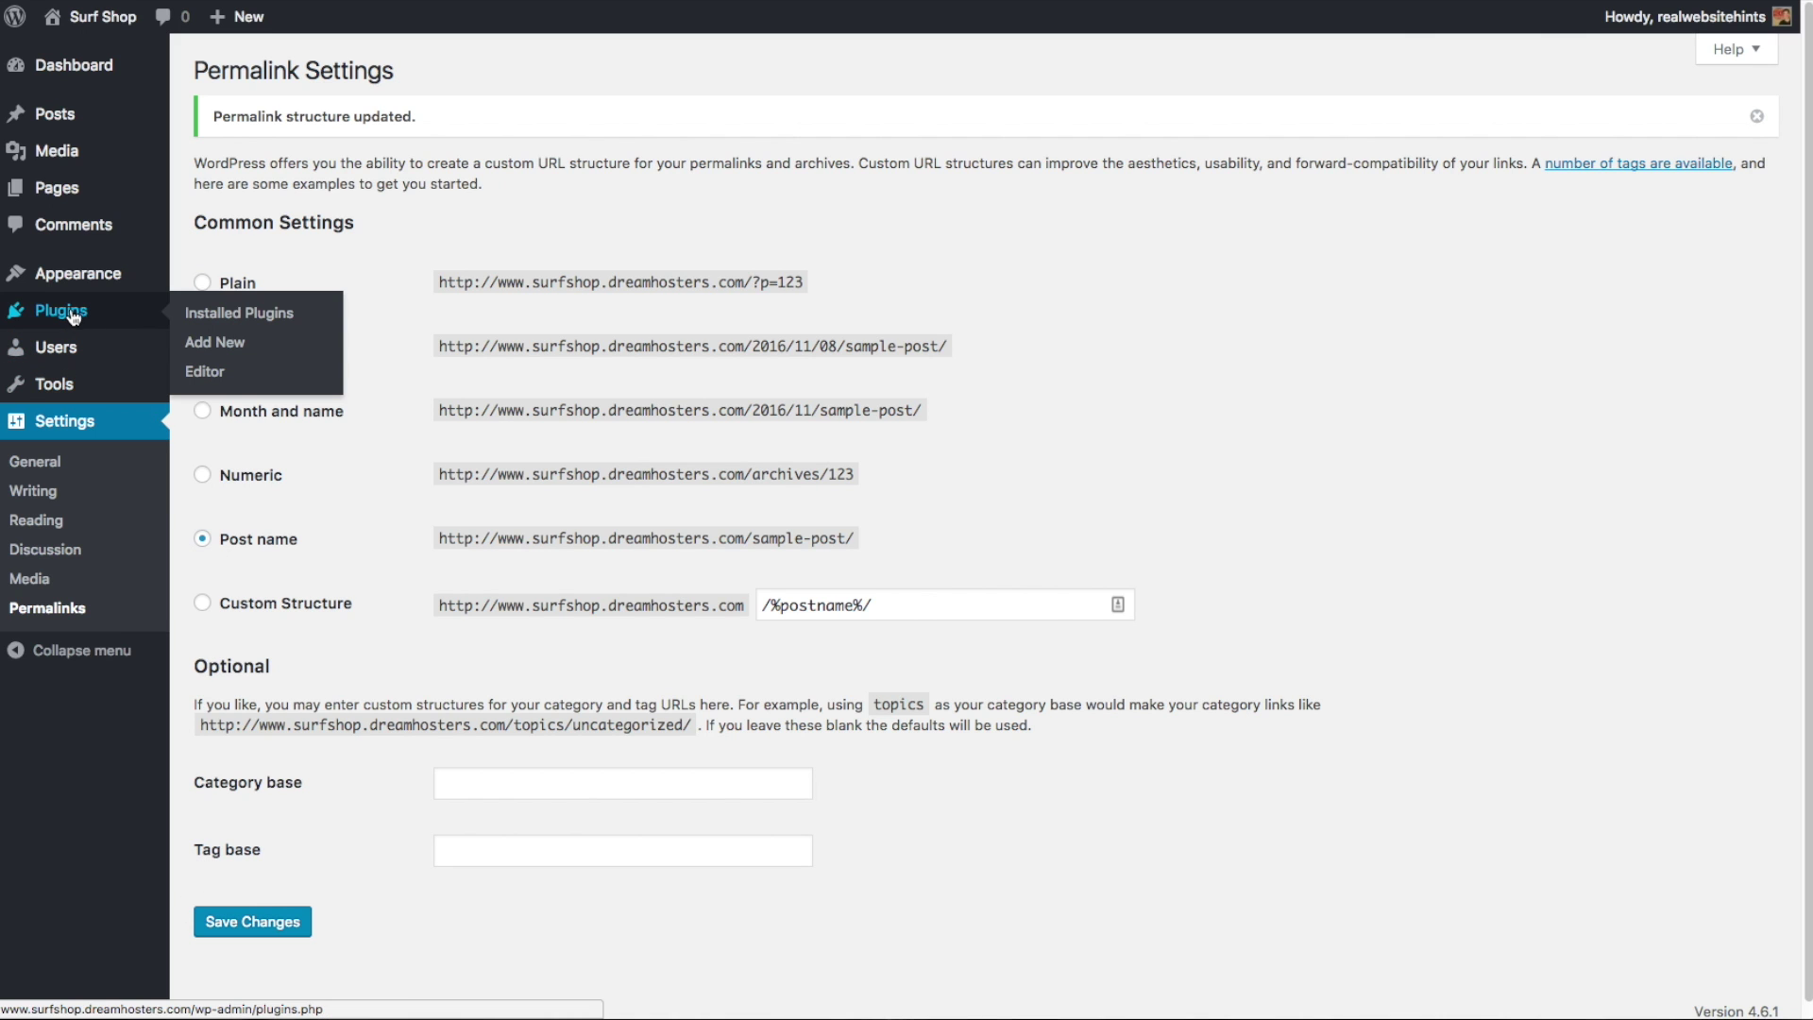
click(66, 311)
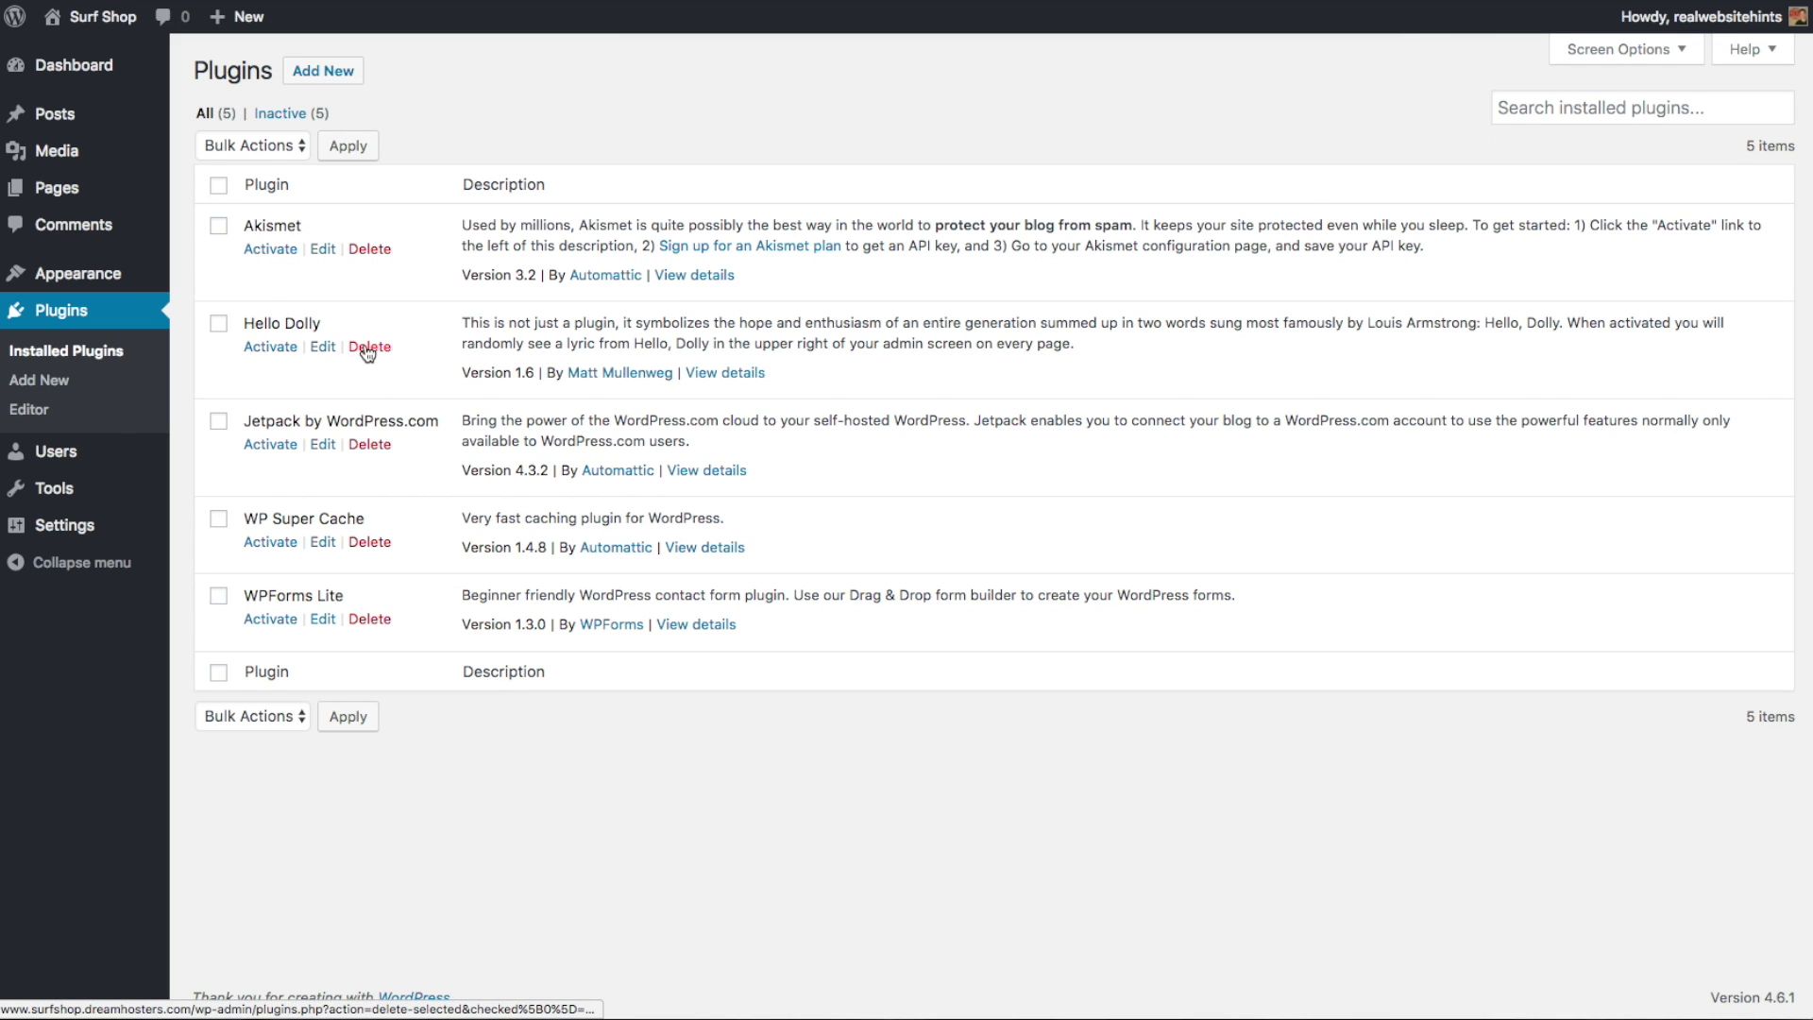
- Delete the Hello Dolly and WPForms Lite plugins, confirming each deletion
click(368, 347)
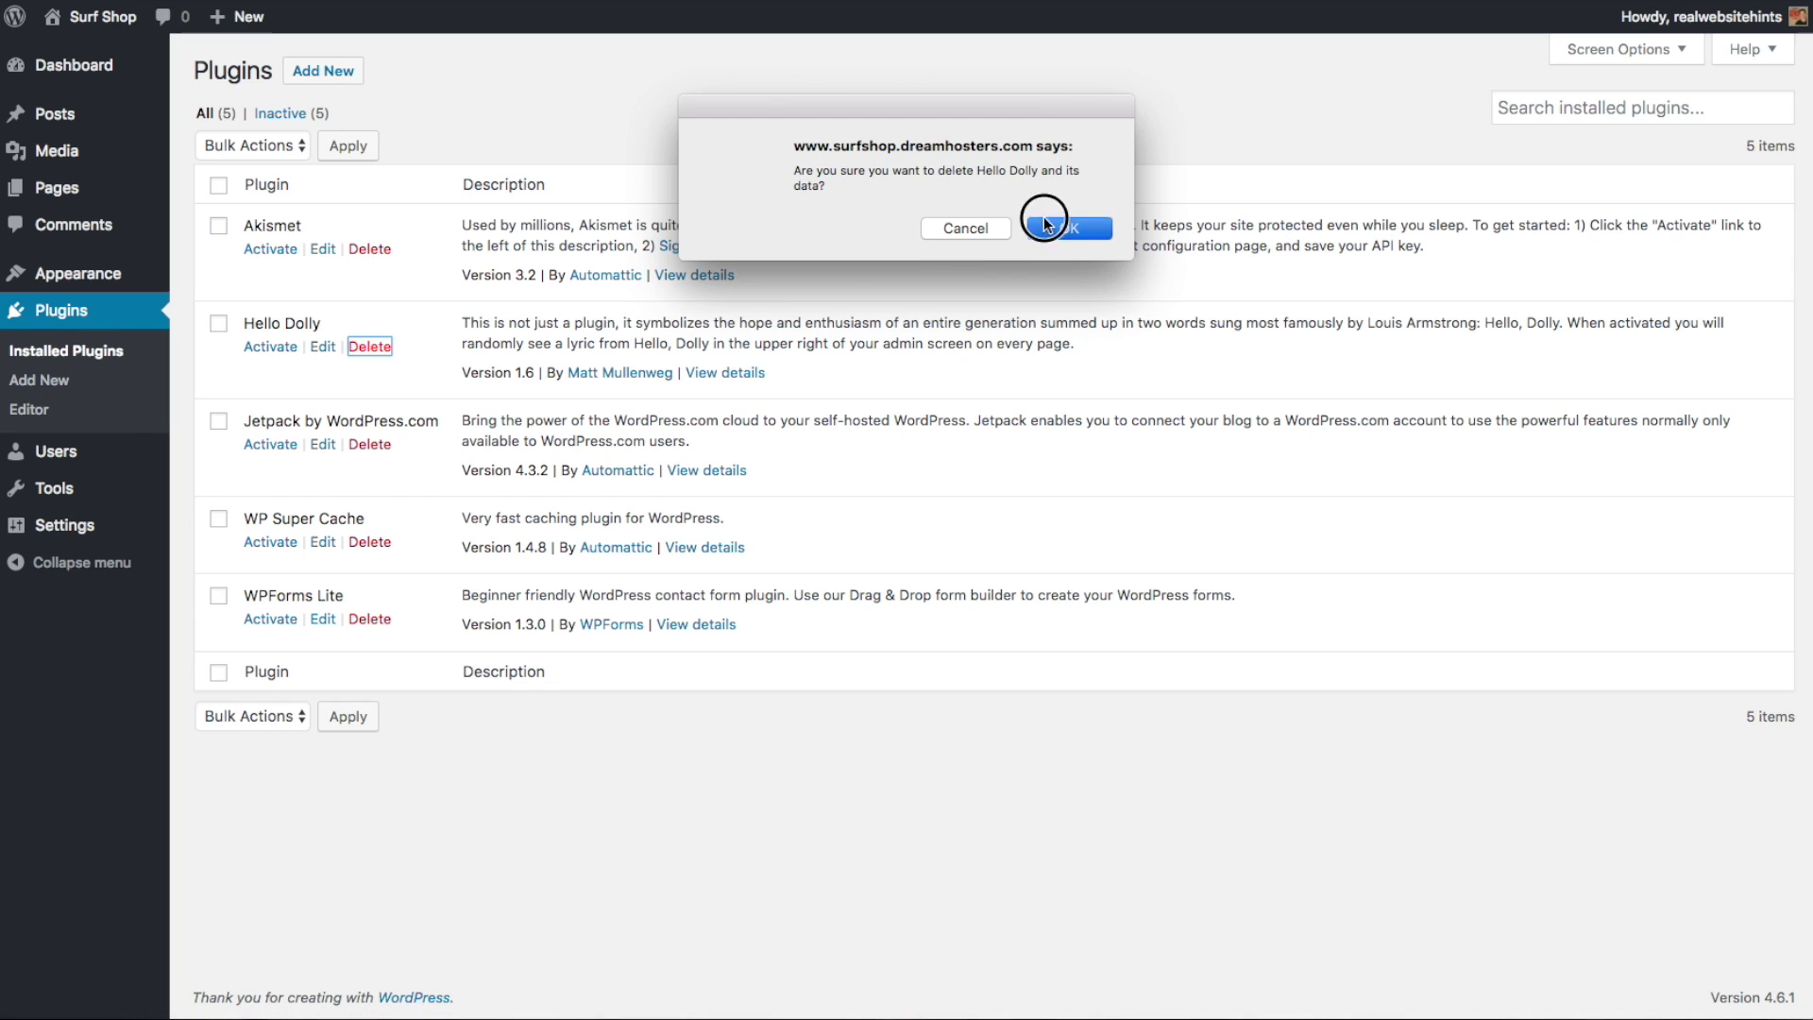
click(1076, 227)
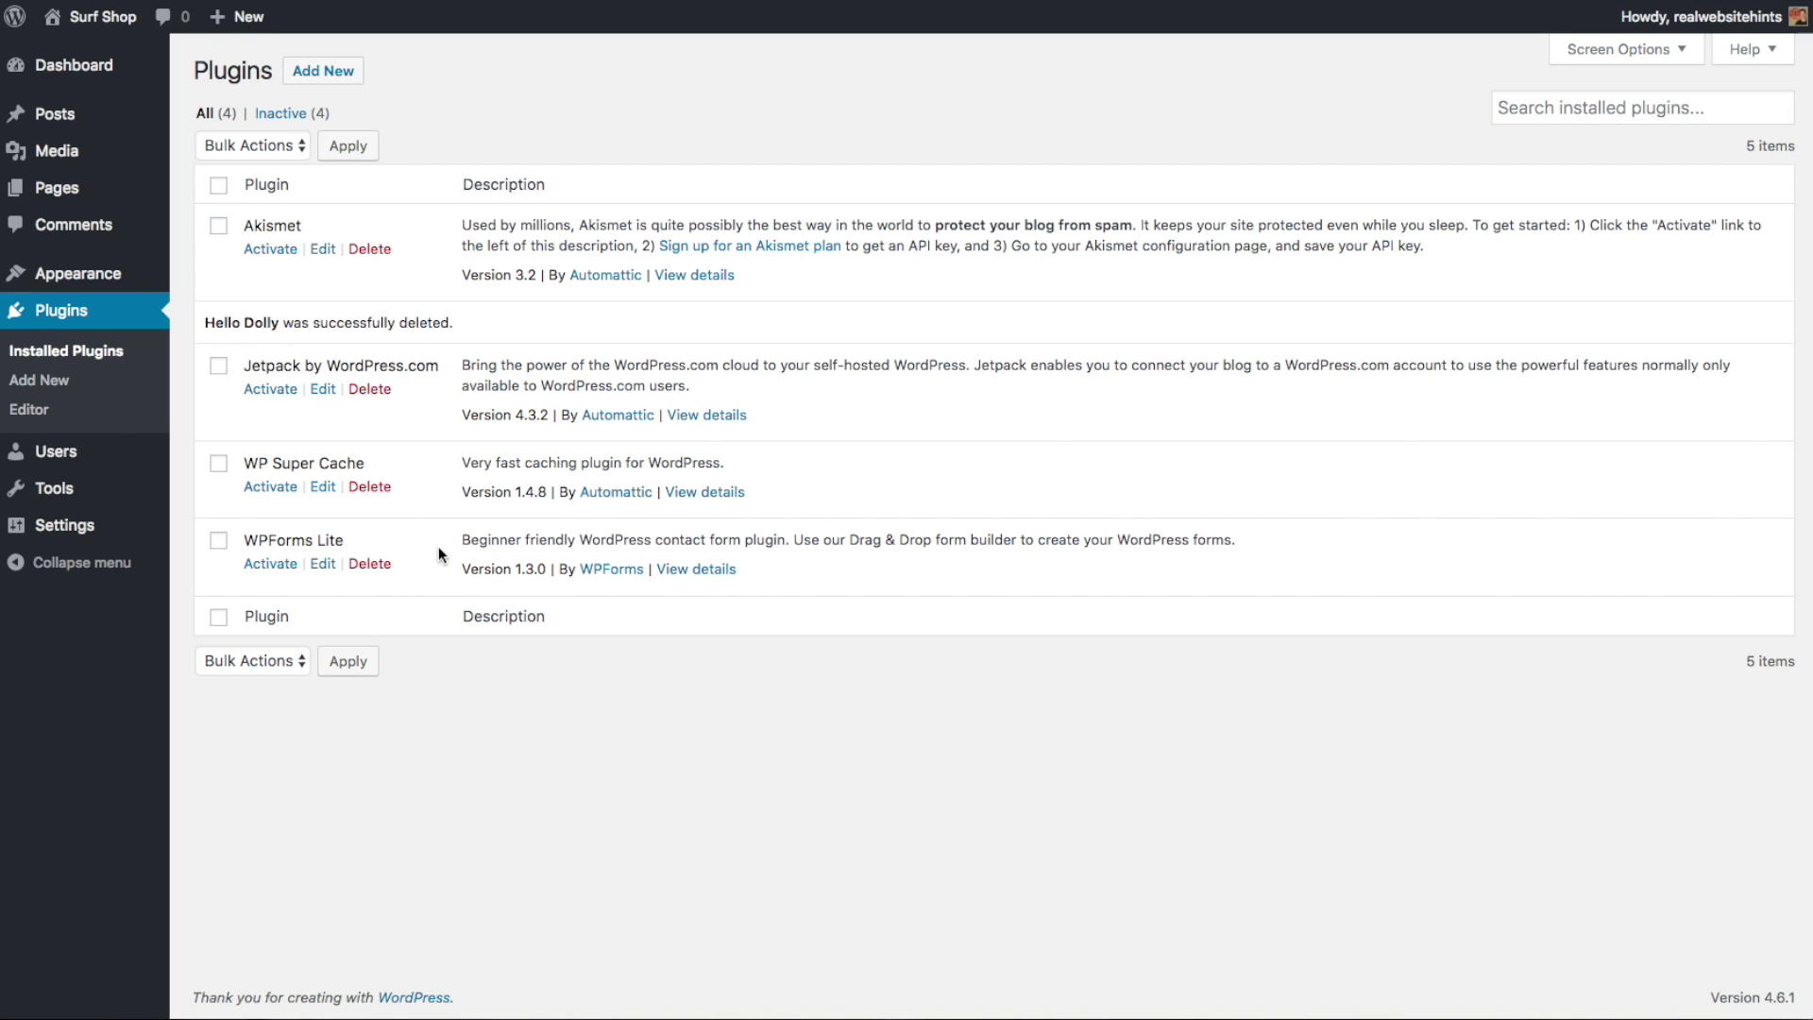
click(379, 564)
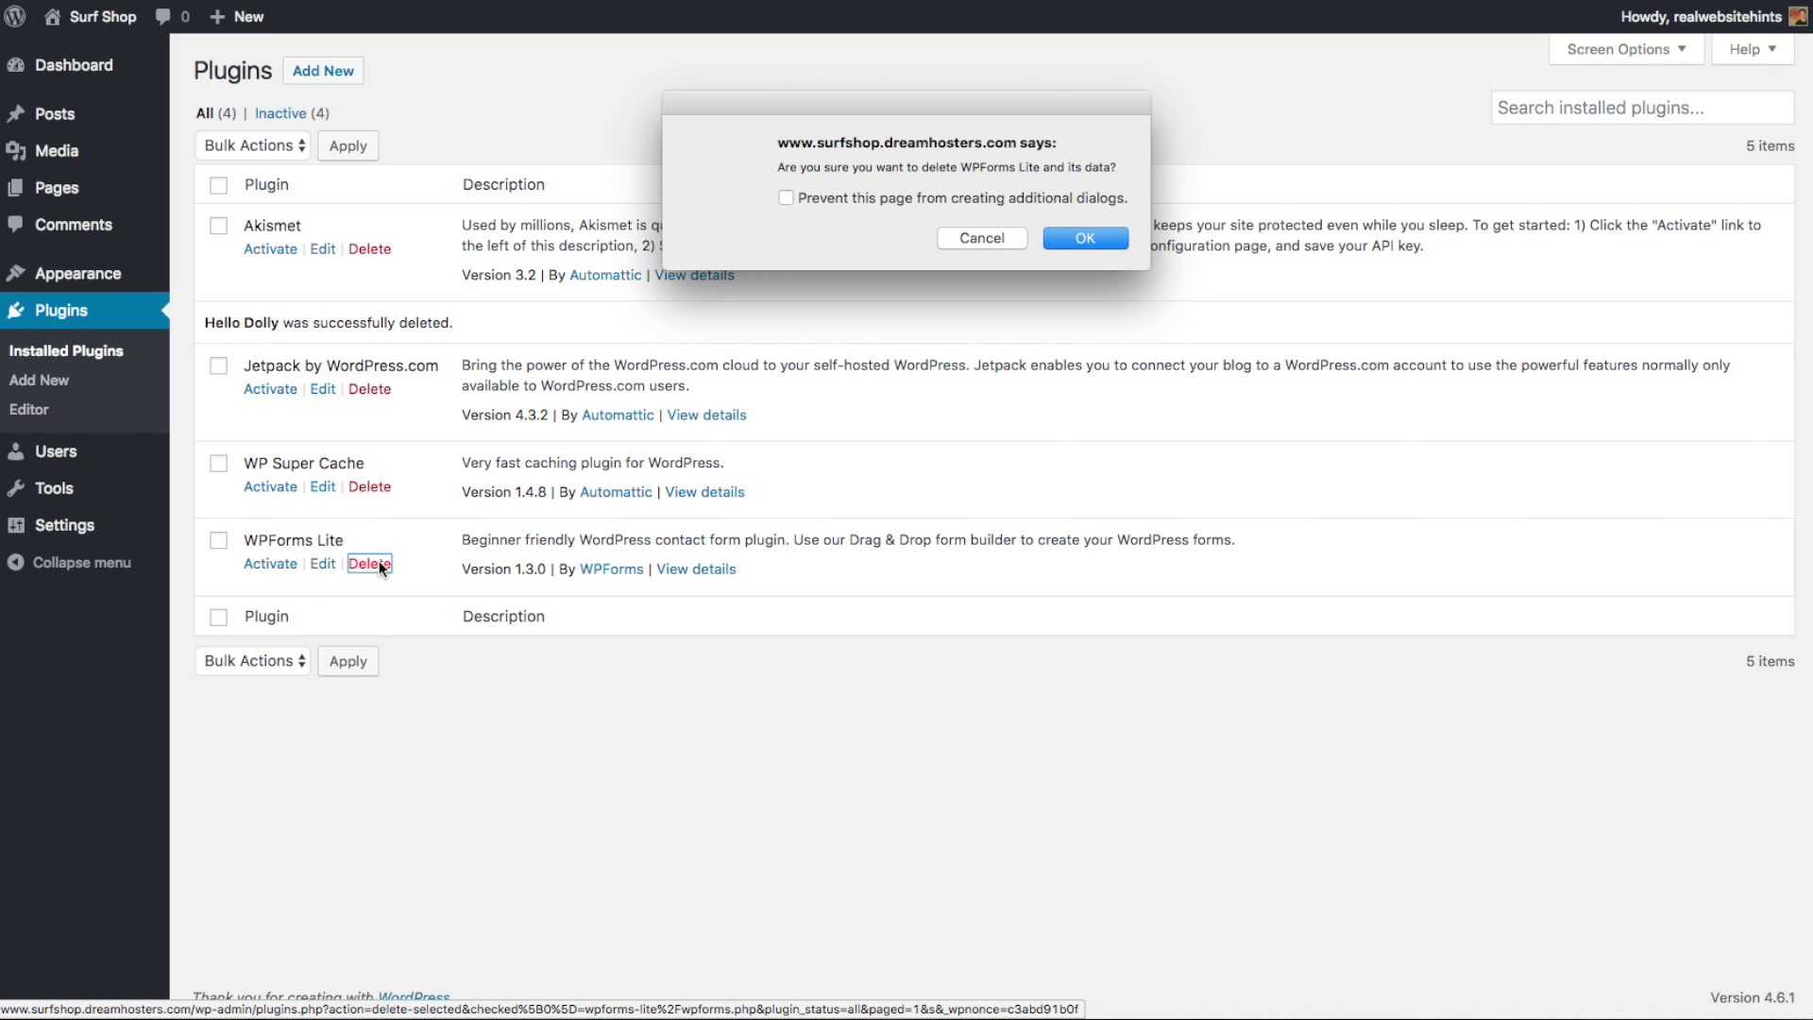
click(1084, 237)
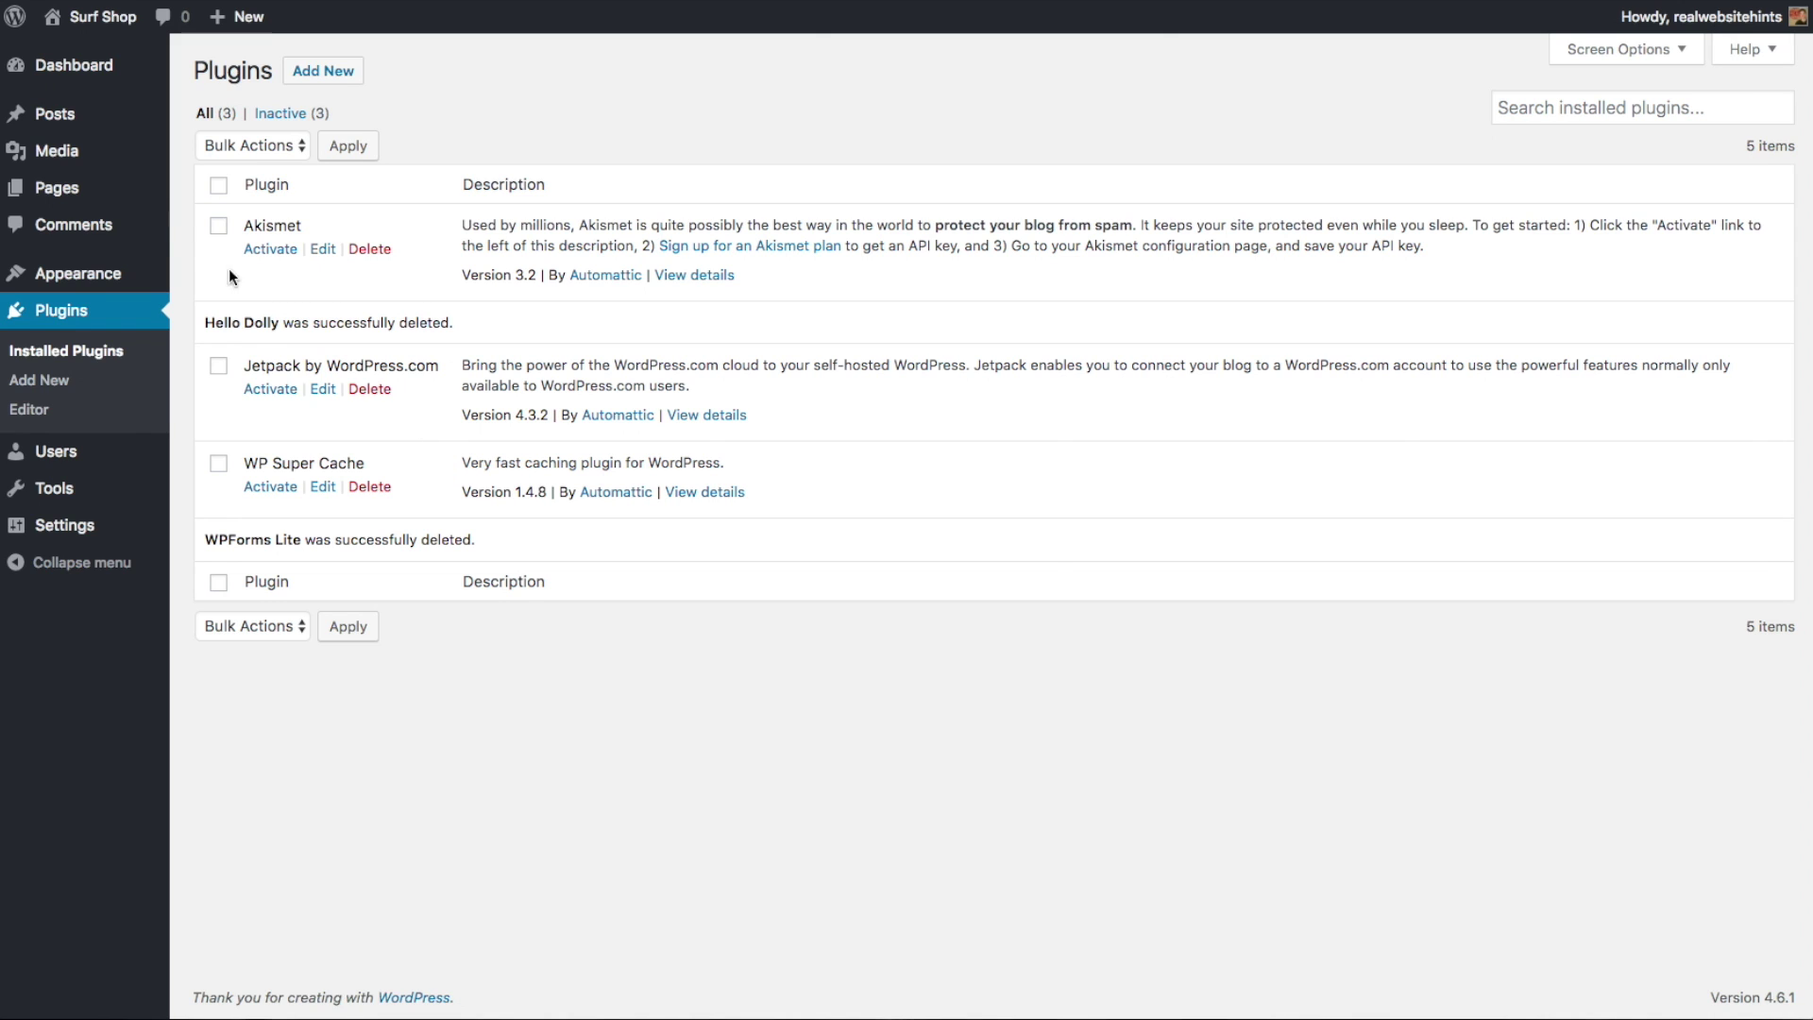
- Move the Sample Page to the trash
click(66, 194)
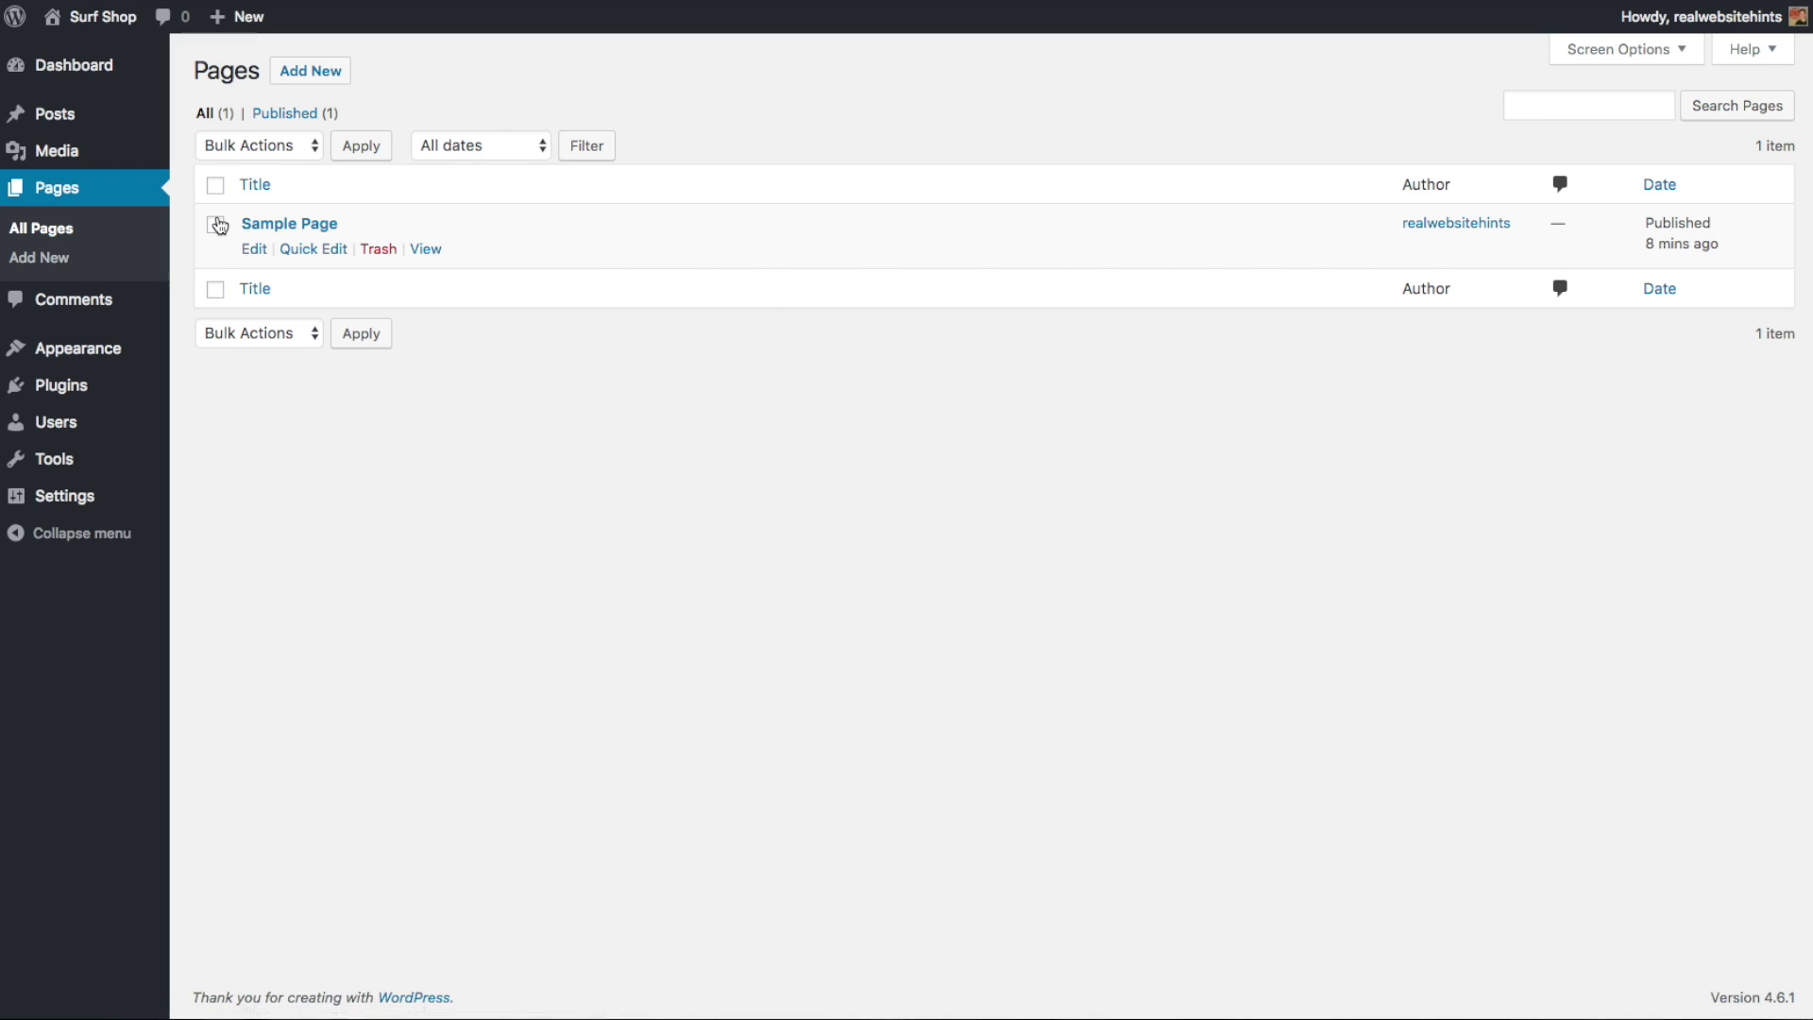
click(217, 225)
click(378, 251)
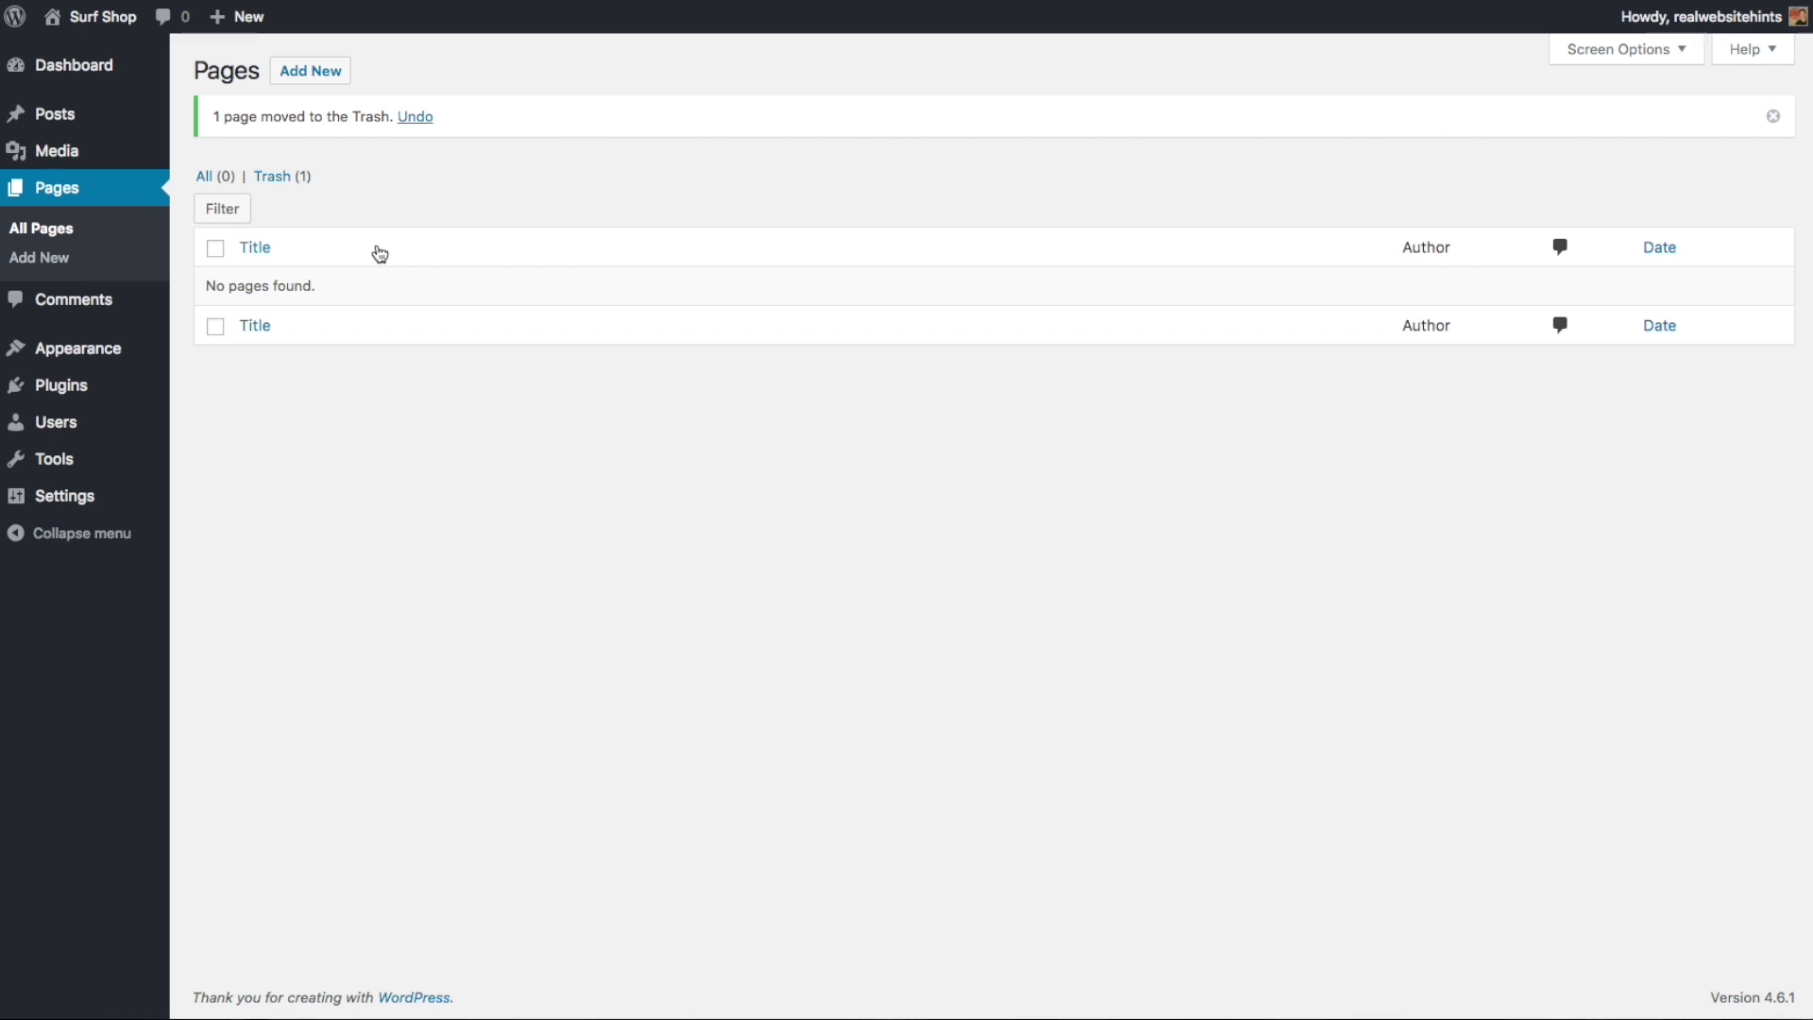
- Move the Hello world! post to the trash
click(65, 114)
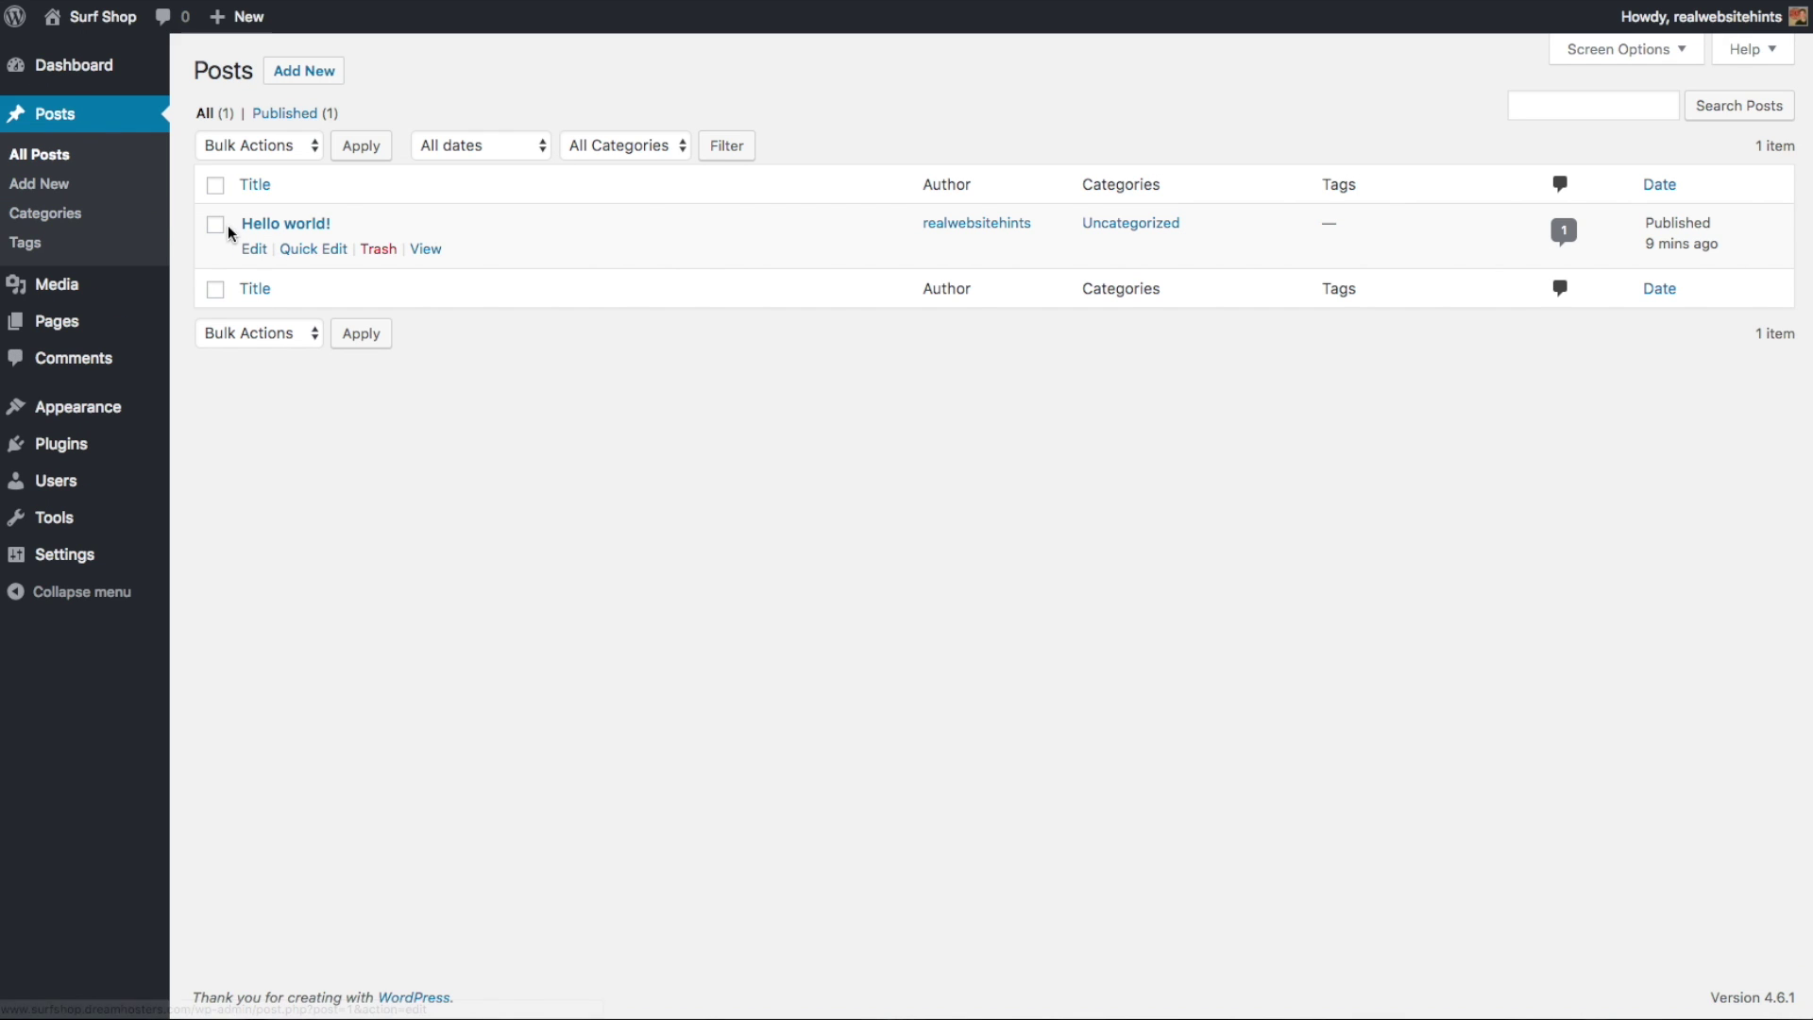
click(217, 227)
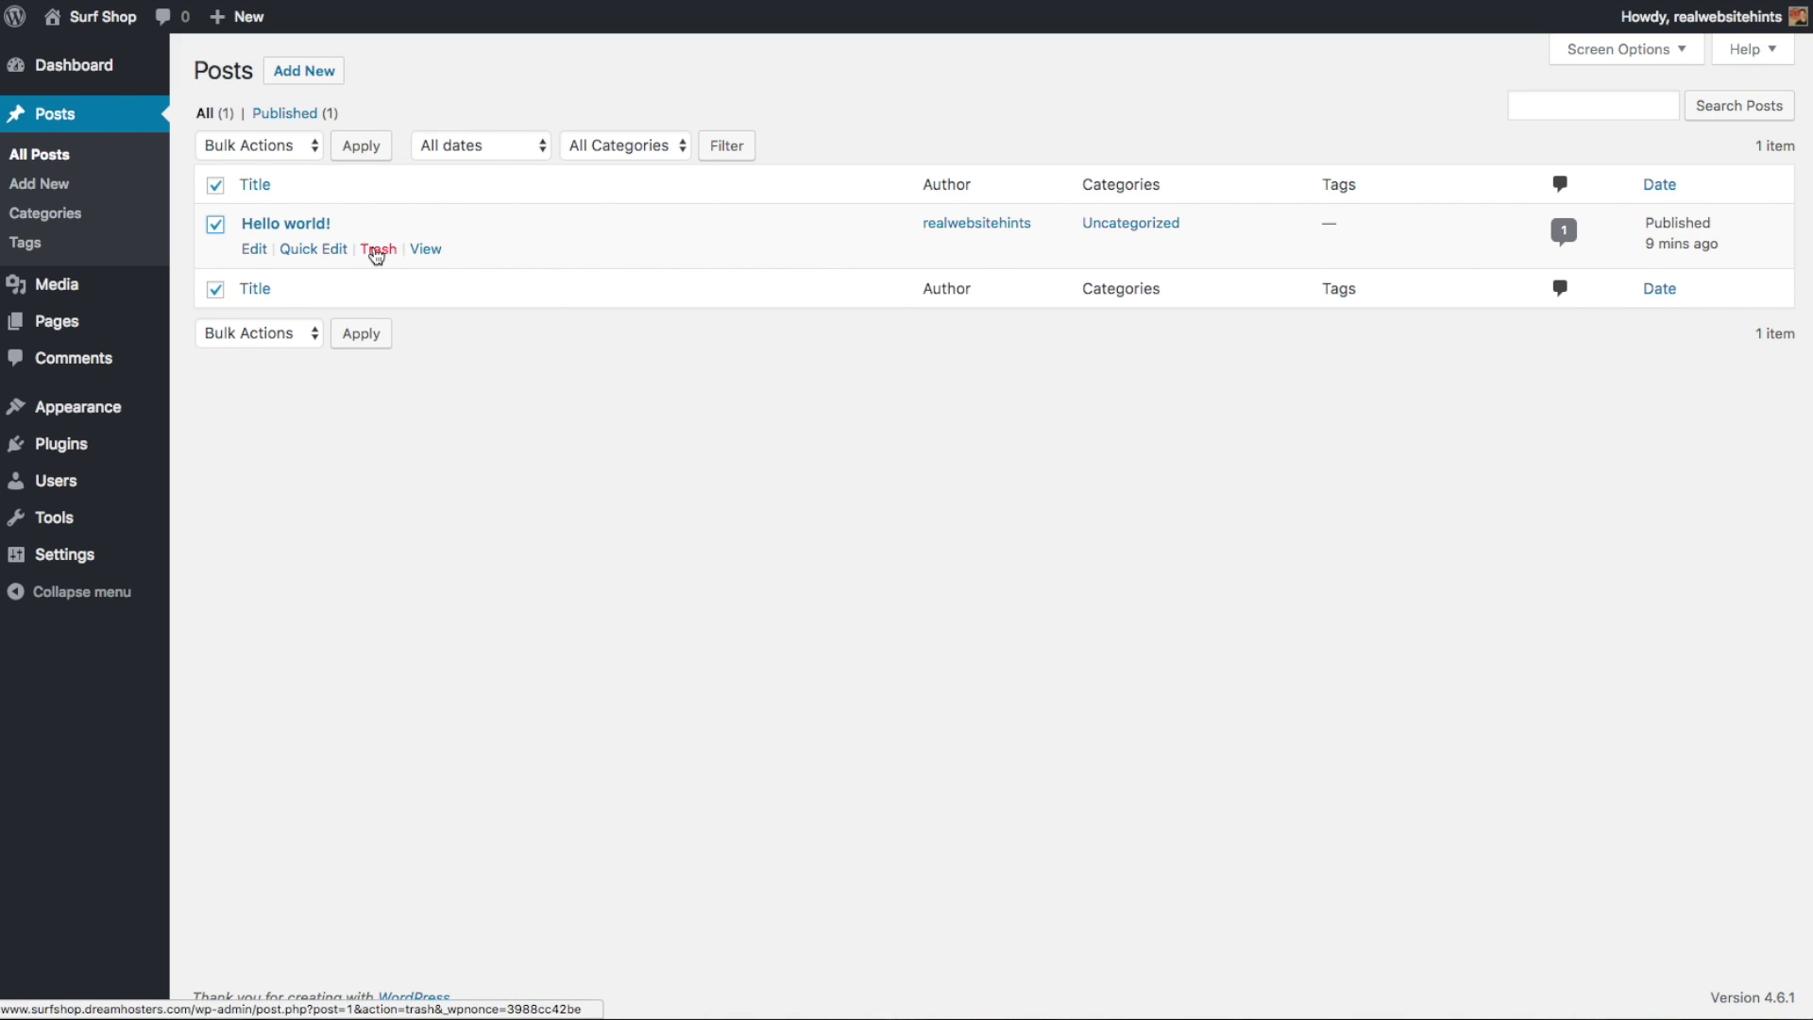
click(377, 251)
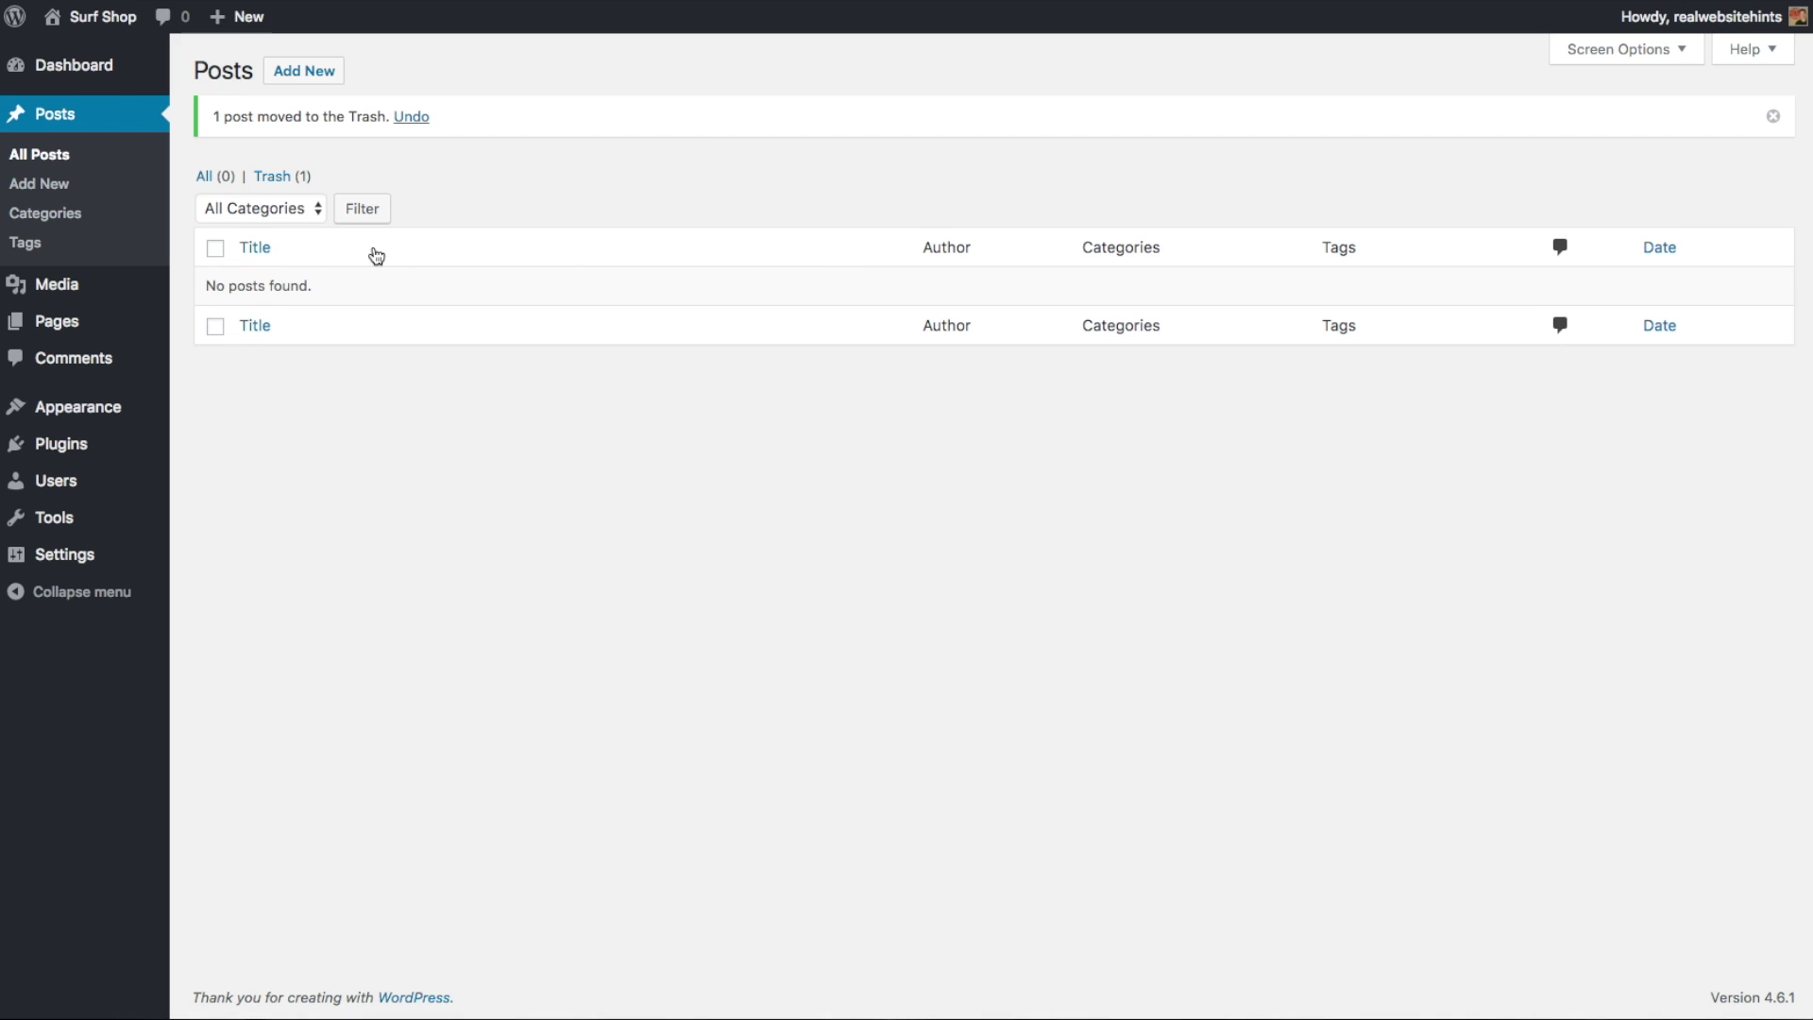